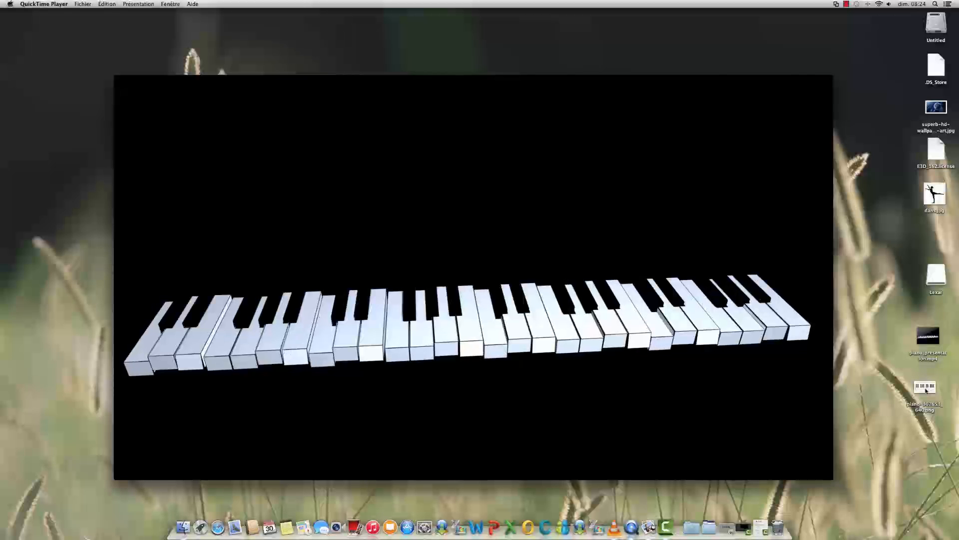
- Open the desktop image piano-307653_640.png with Preview
left_click(926, 390)
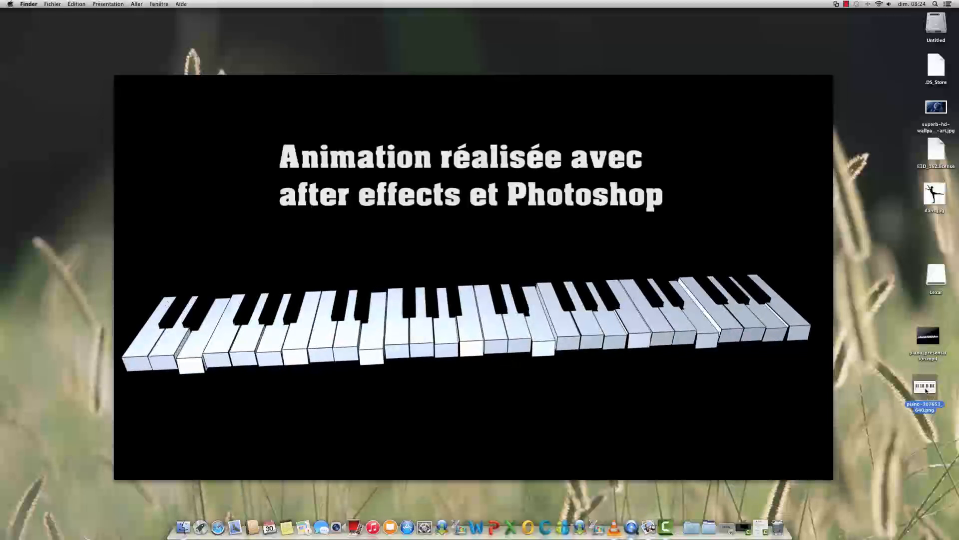
double_click(926, 390)
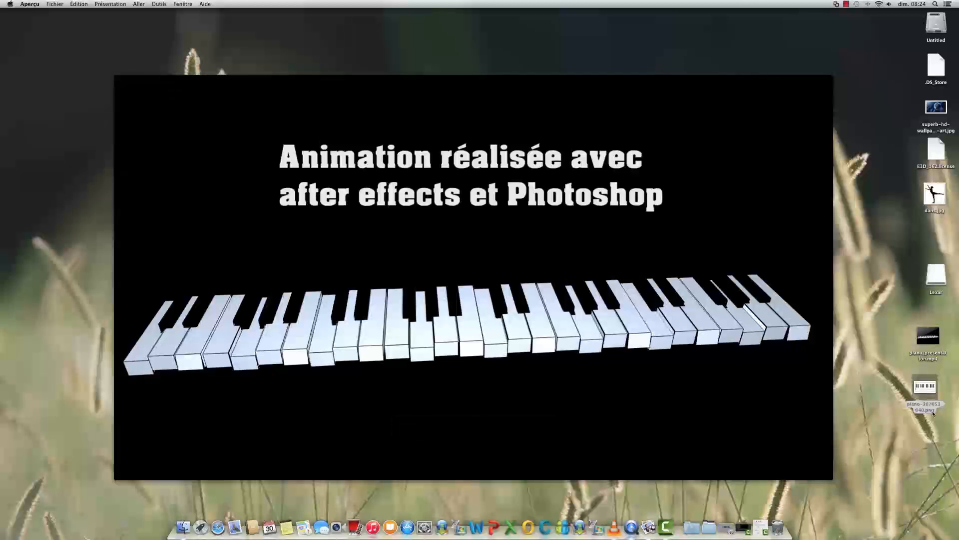
right_click(928, 386)
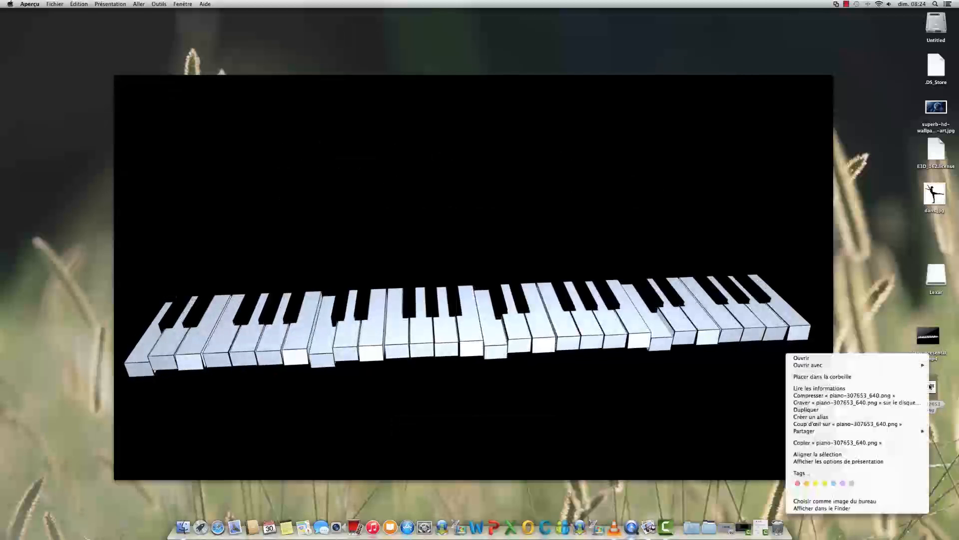
mouse_move(830, 366)
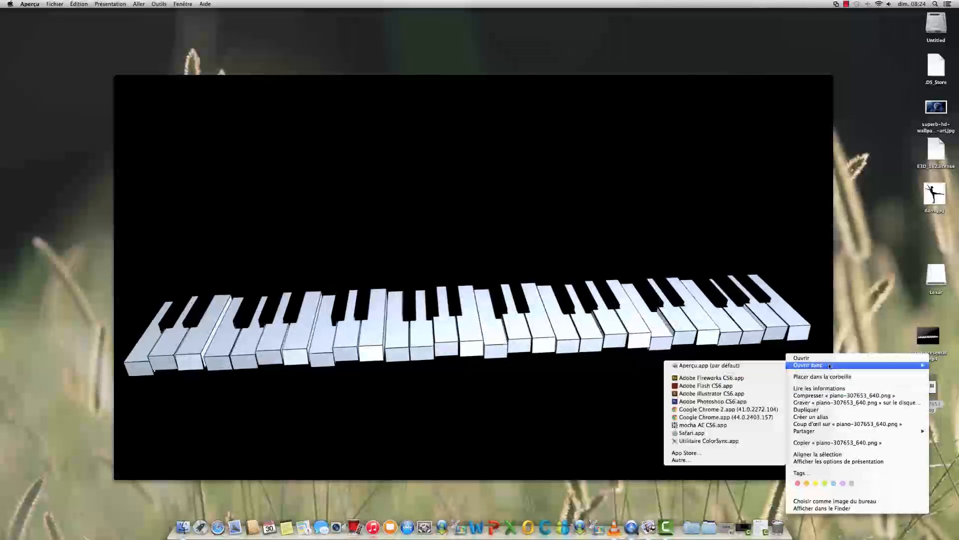
left_click(699, 367)
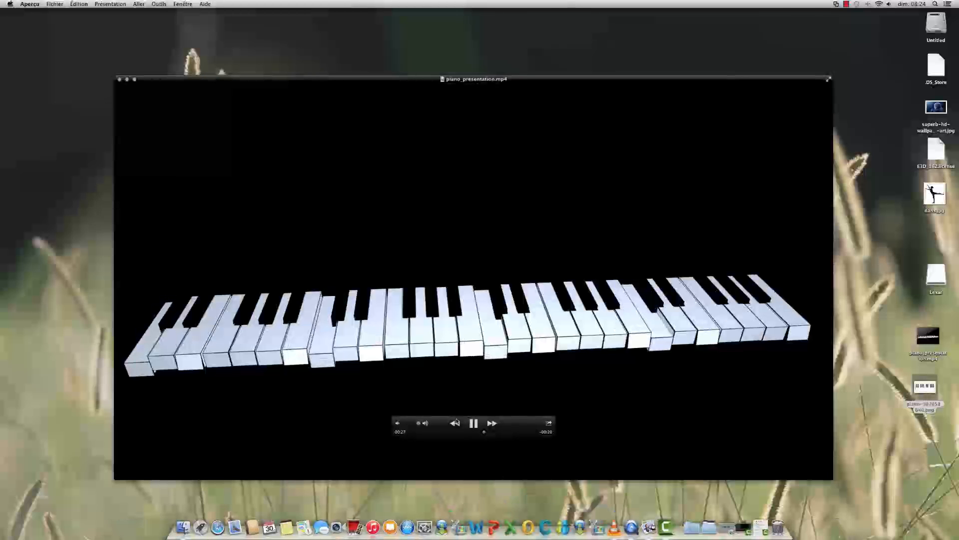
- Pause the piano_presentation.mp4 video and minimize its window to clear the desktop
left_click(482, 227)
key("space")
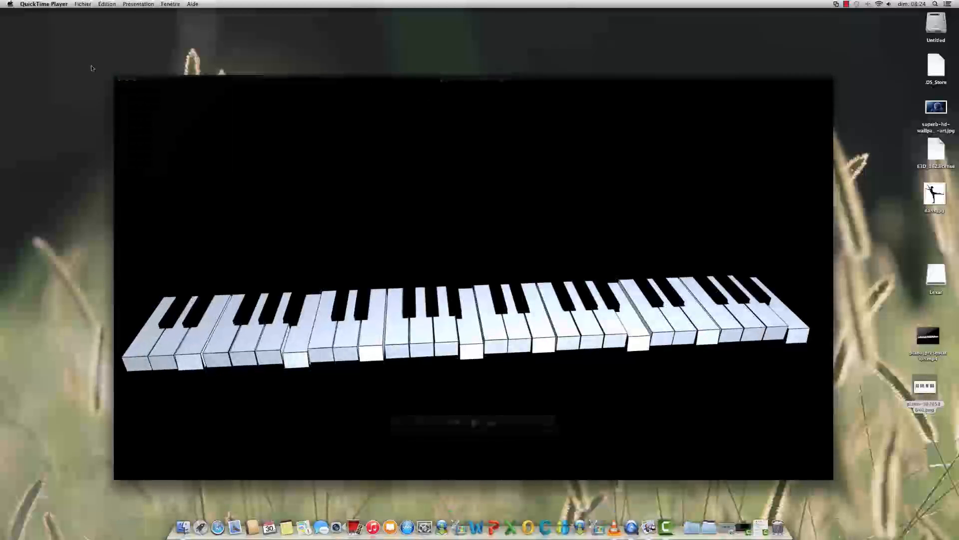
left_click(127, 80)
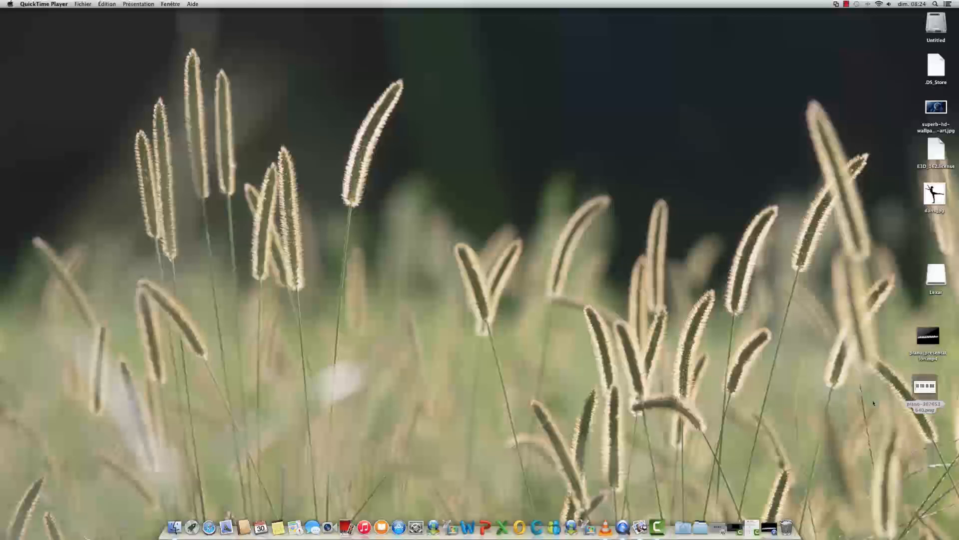
- View the piano keyboard drawing piano-307653_640.png in Preview, and close its window
double_click(924, 386)
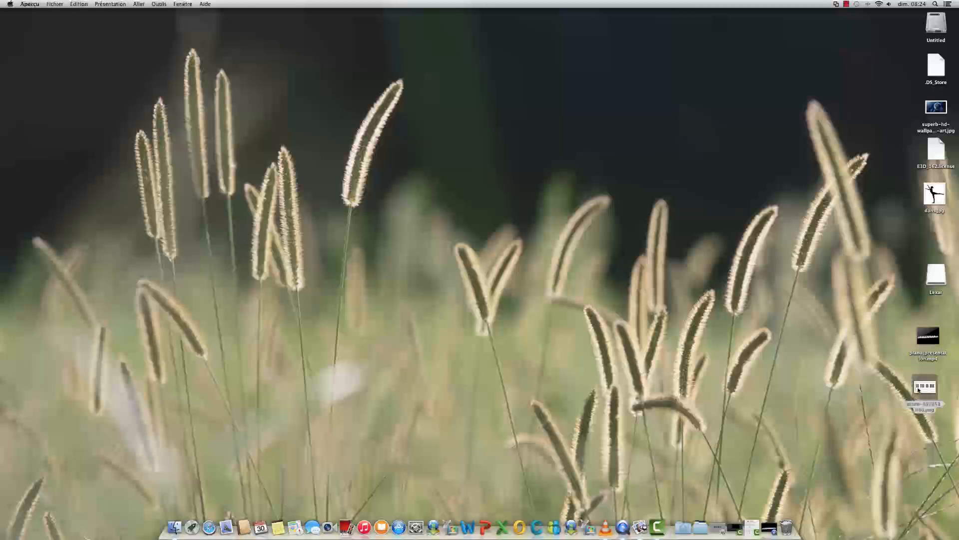
right_click(919, 390)
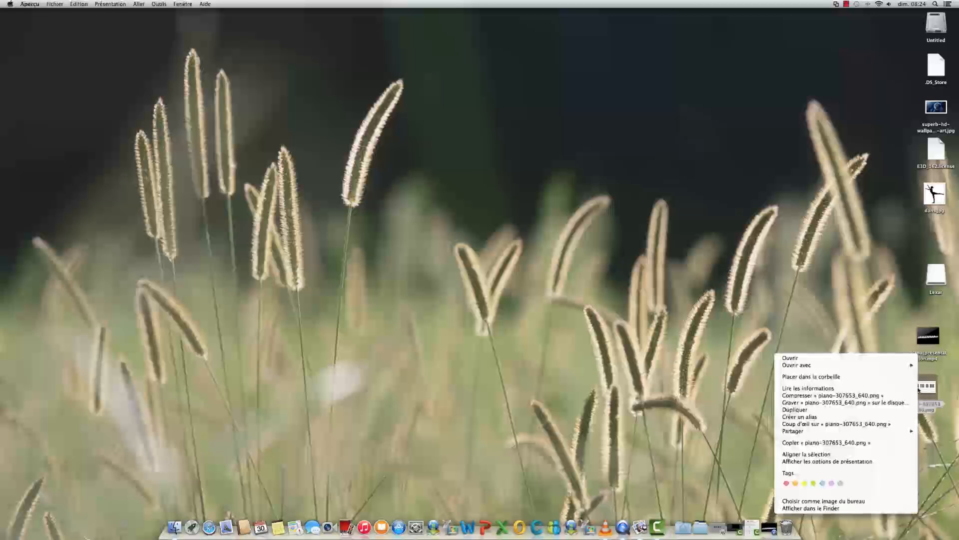
left_click(810, 358)
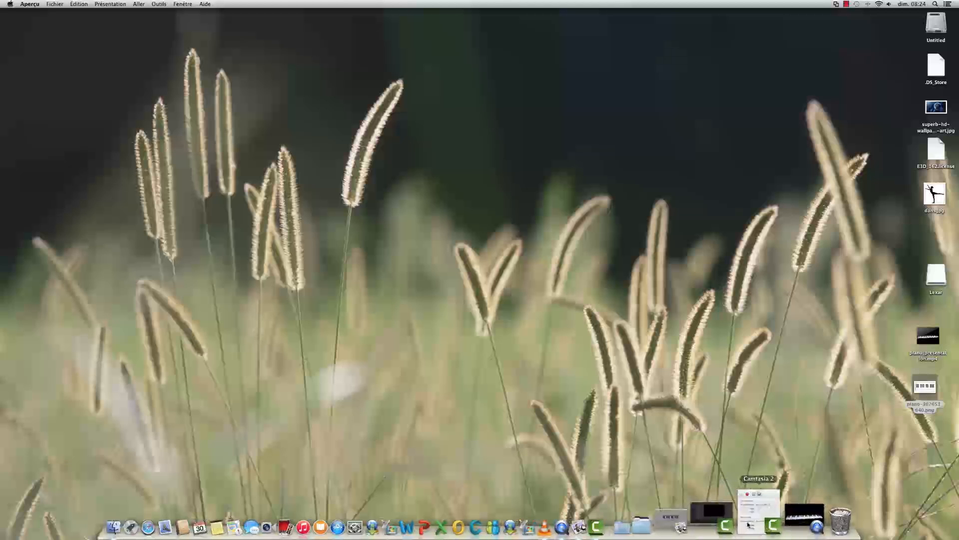
left_click(715, 517)
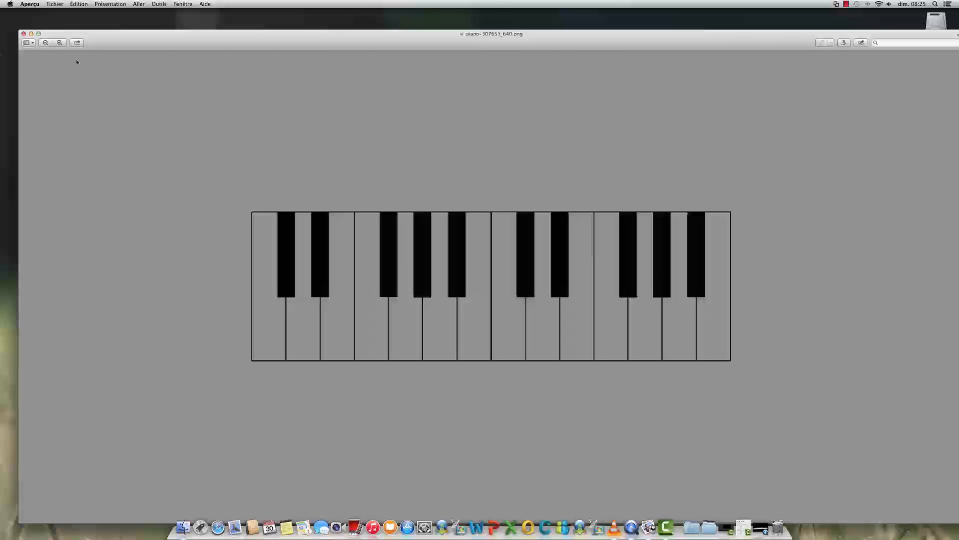
left_click(23, 33)
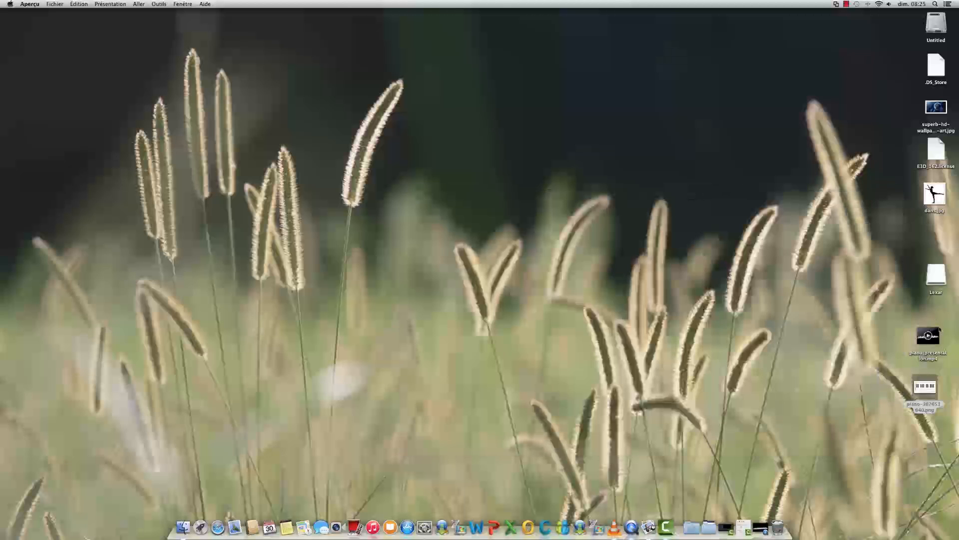
- Open the desktop image piano-307653_640.png with Adobe Photoshop CS6
right_click(935, 392)
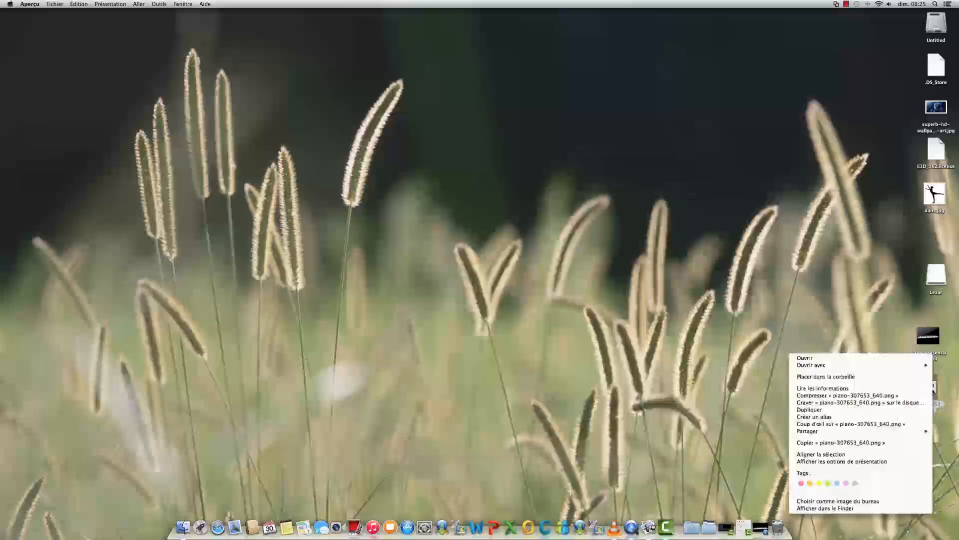
mouse_move(844, 368)
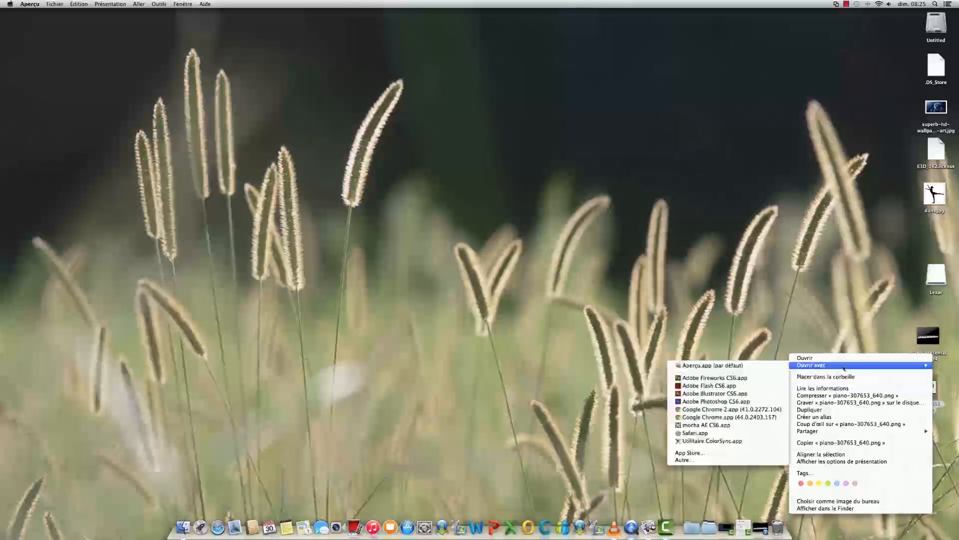
left_click(713, 402)
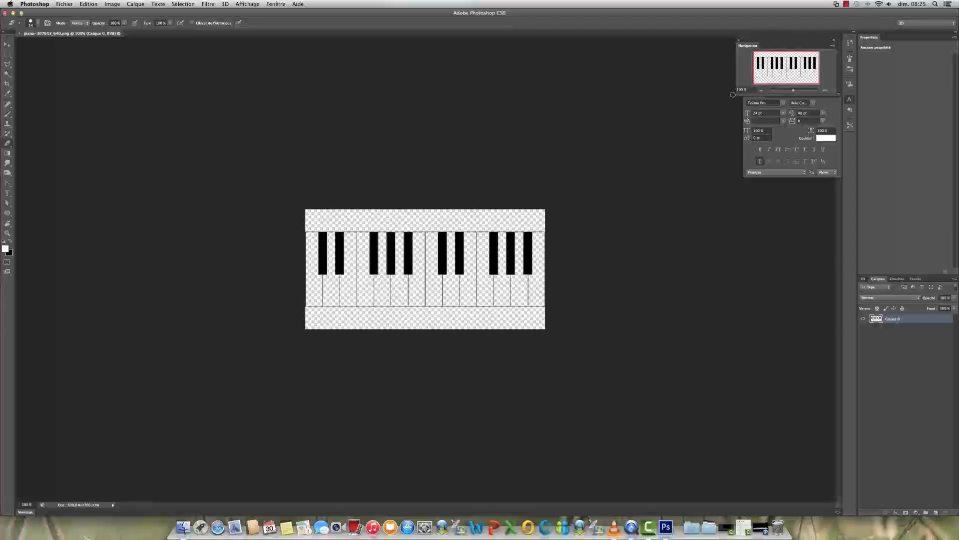
- Add a new empty layer above the piano layer and ready the Magic Wand tool on Calque 0
left_click_drag(794, 94, 801, 92)
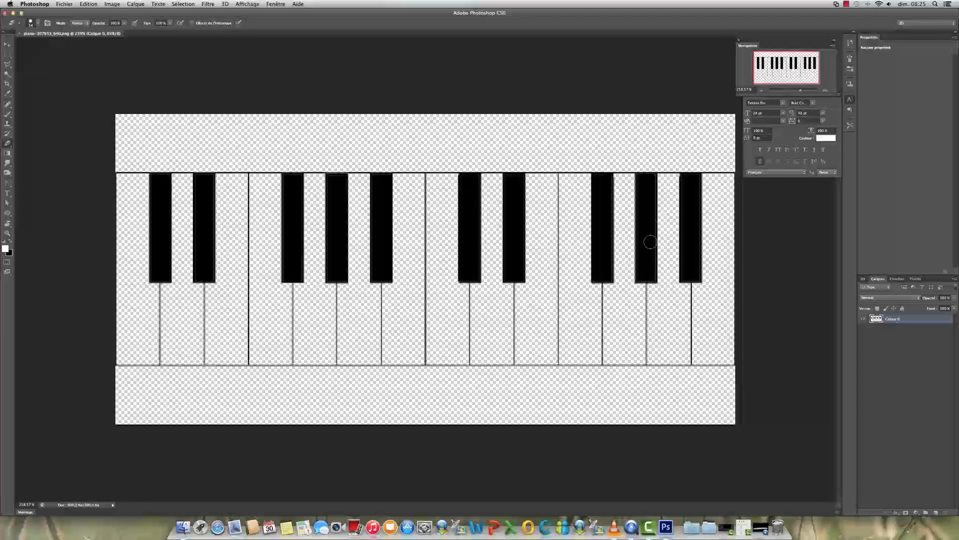
left_click(936, 513)
left_click(903, 330)
left_click(7, 73)
left_click(130, 207)
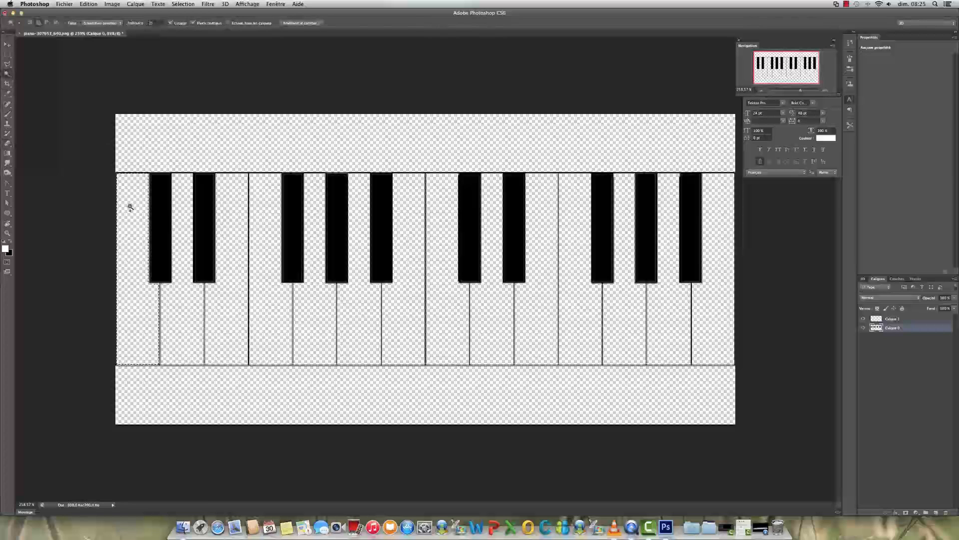
left_click(183, 4)
left_click(195, 20)
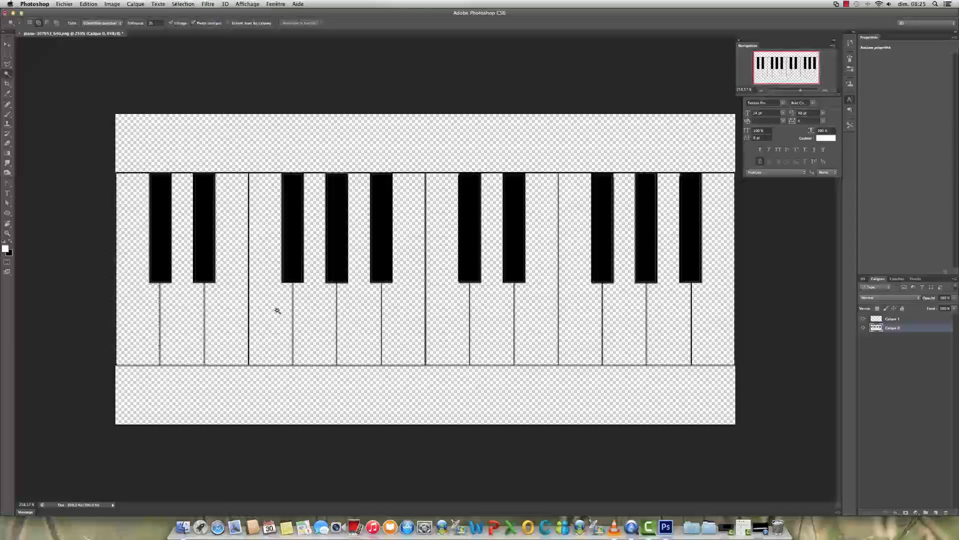
- Select the fourth white key's area on Calque 0 and fill it on Calque 1 with the foreground color at 100% opacity
left_click(277, 310)
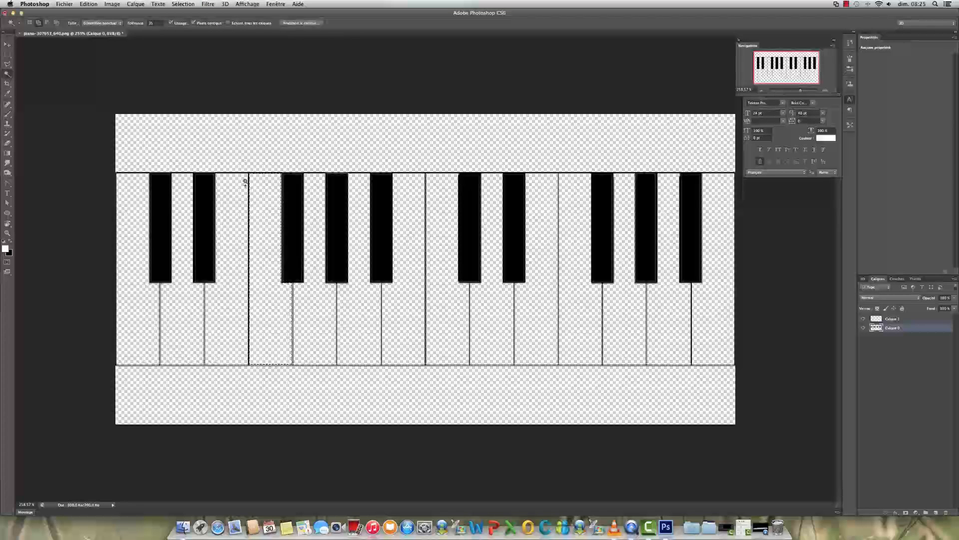
left_click(892, 319)
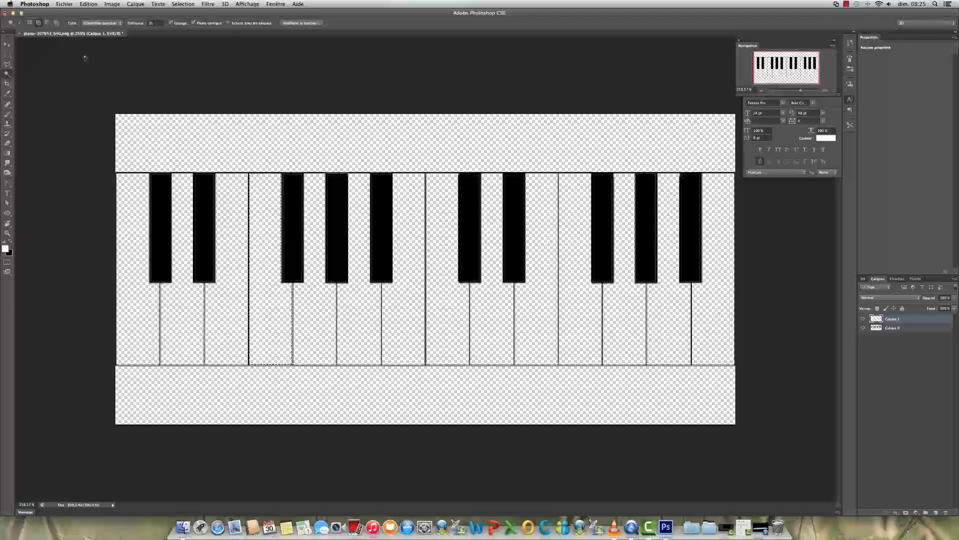
left_click(91, 5)
left_click(97, 128)
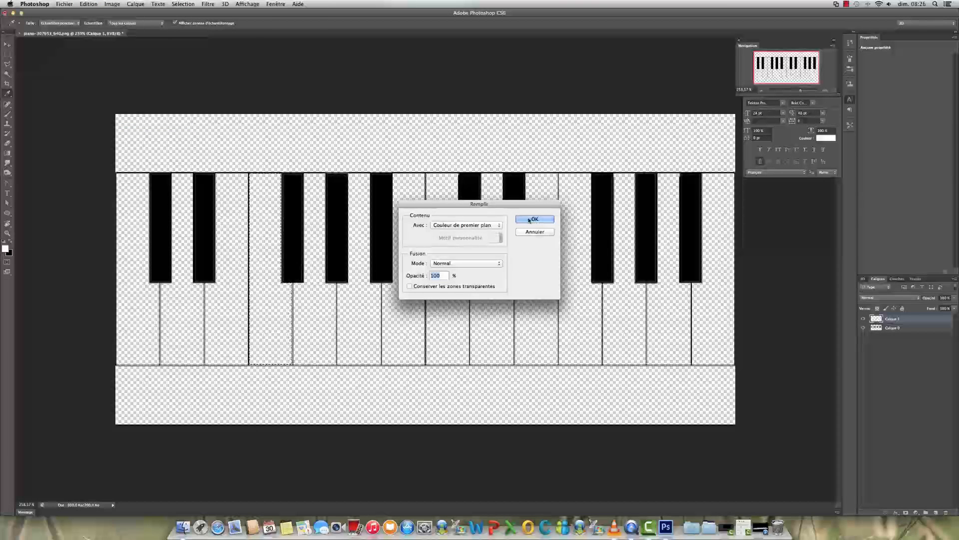
left_click(534, 219)
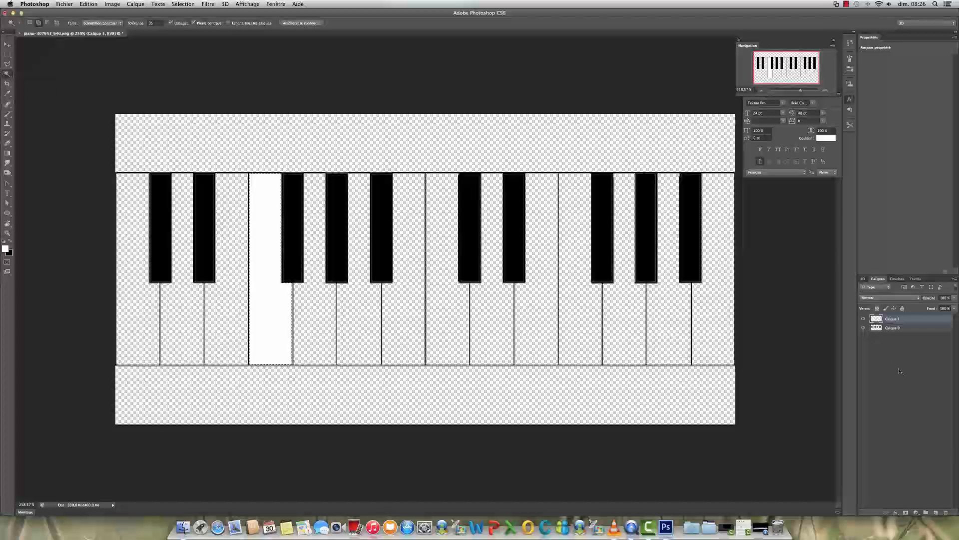
- Hide the piano layer Calque 0 and deselect the filled white key
left_click(863, 328)
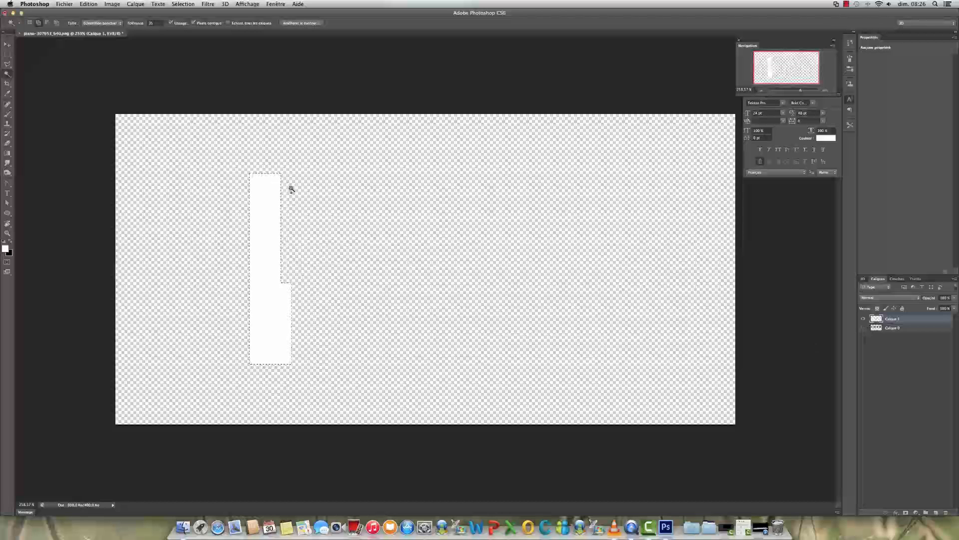
left_click(182, 4)
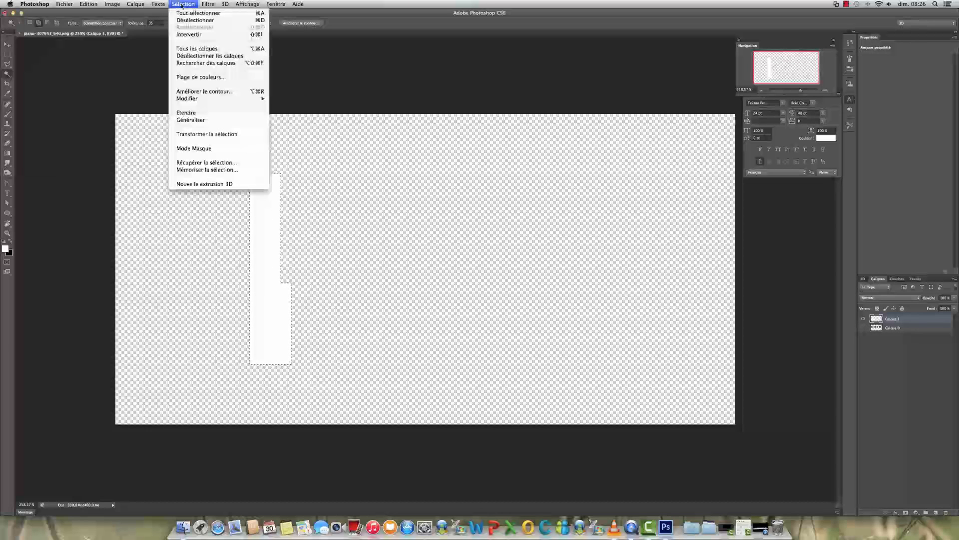
left_click(184, 21)
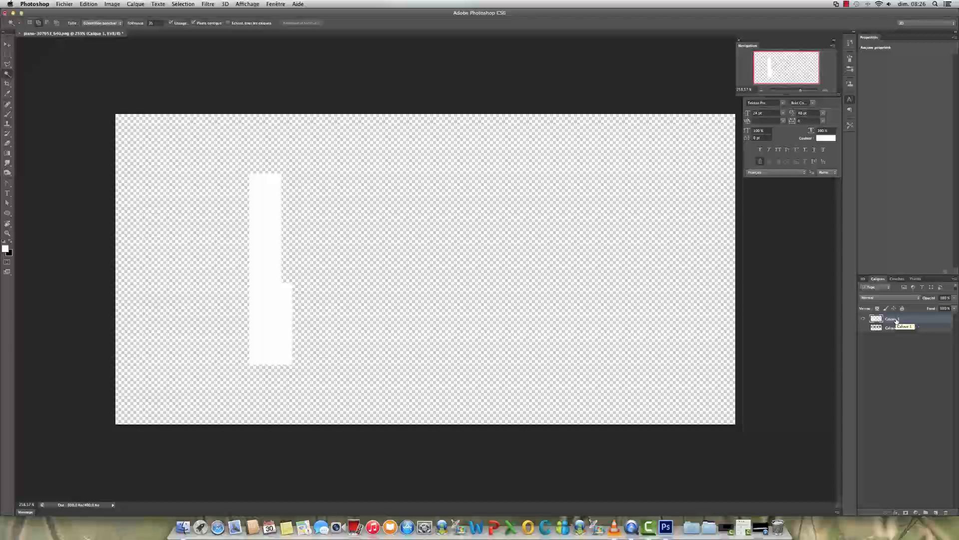
- Duplicate the Calque 1 layer and move the copied key to the left of the original
left_click_drag(895, 320, 935, 512)
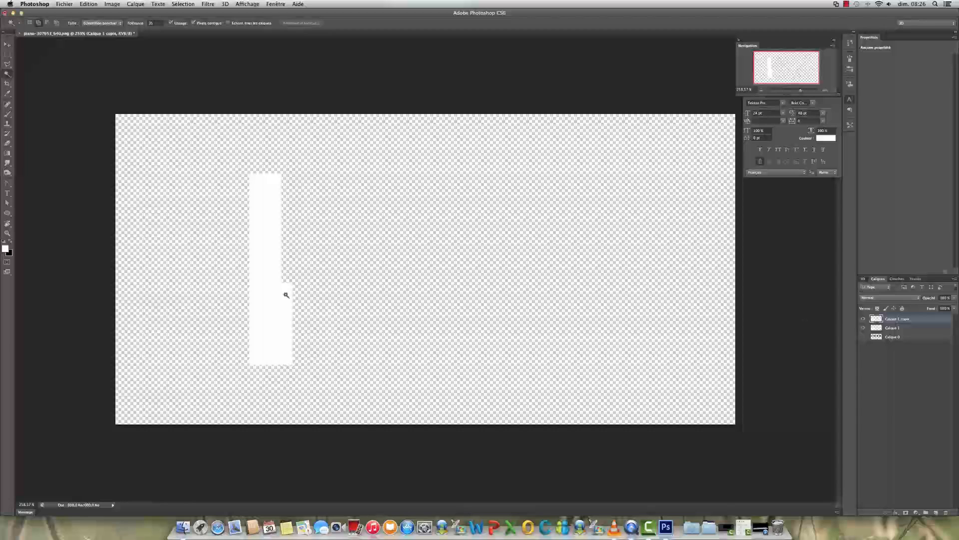
left_click(7, 44)
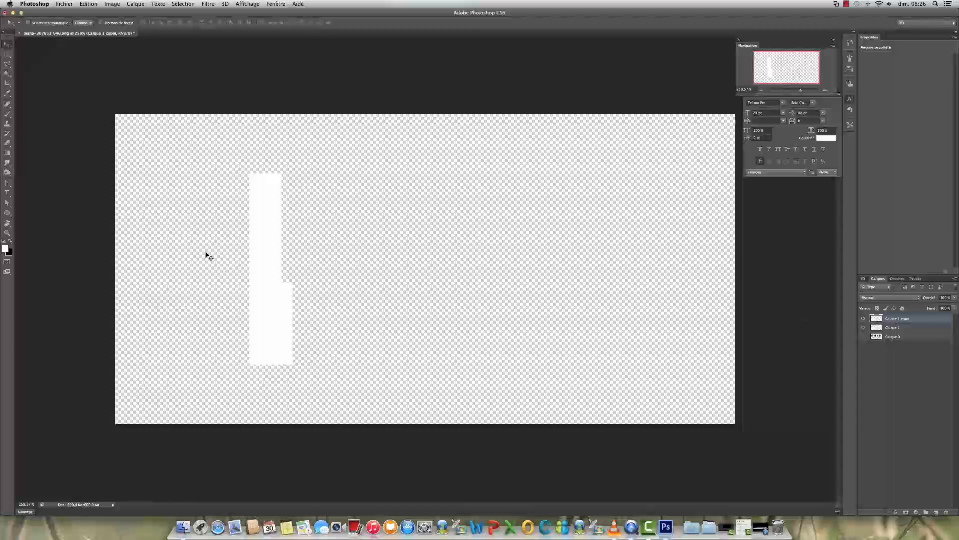
left_click_drag(274, 307, 215, 318)
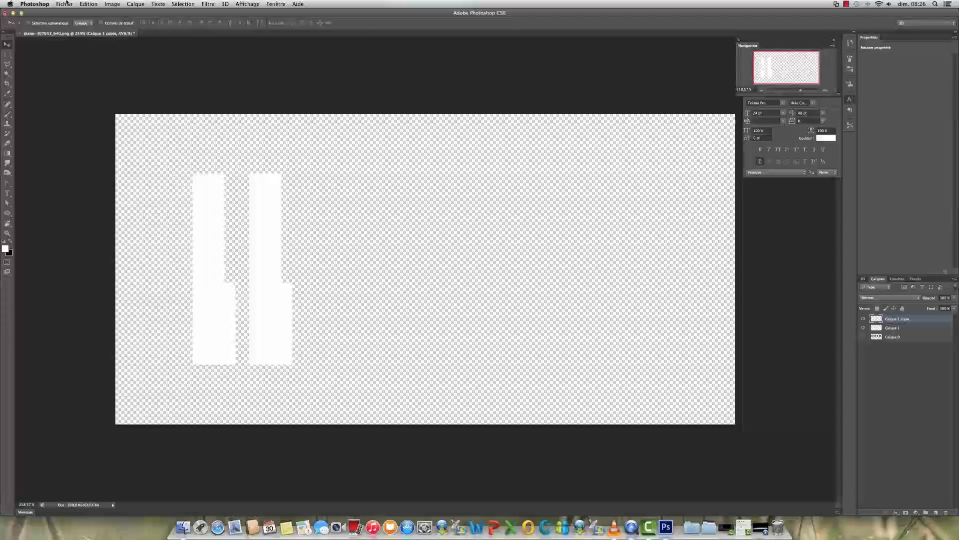
- Flip the copied key horizontally and move it over the original so their narrow upper parts overlap
left_click(89, 4)
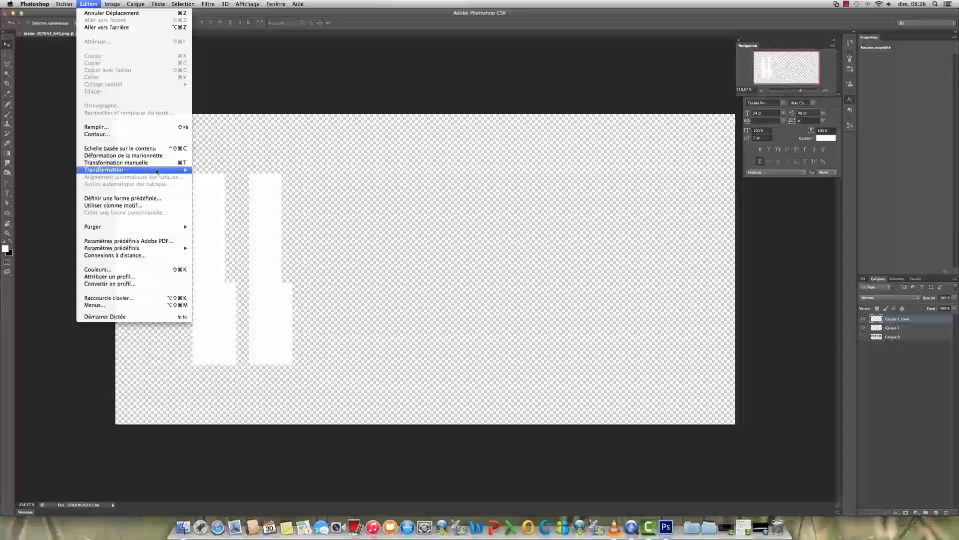
mouse_move(156, 171)
left_click(213, 264)
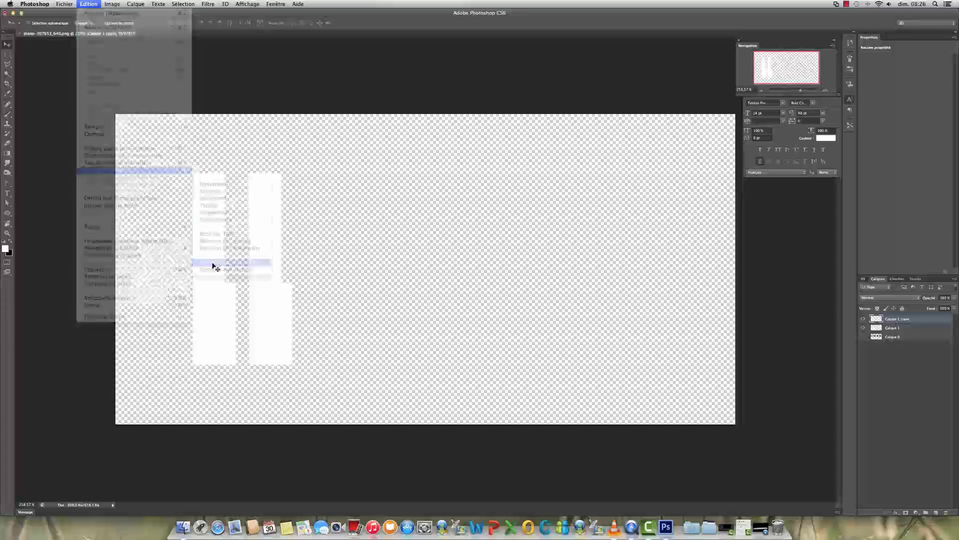
left_click_drag(220, 294, 264, 294)
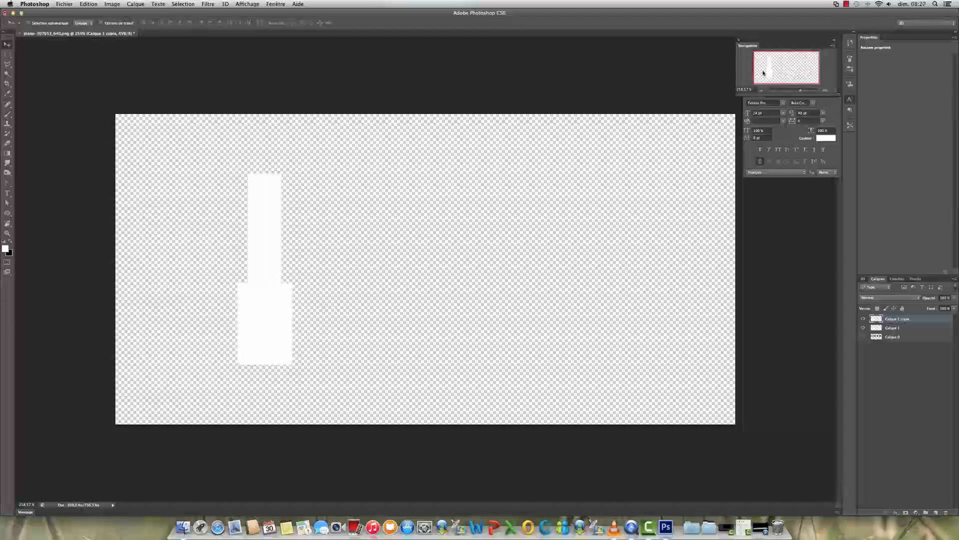
- Draw a rectangular marquee selection as wide as the keys' narrow upper part, running from their top edge to their bottom edge
left_click_drag(801, 91, 802, 91)
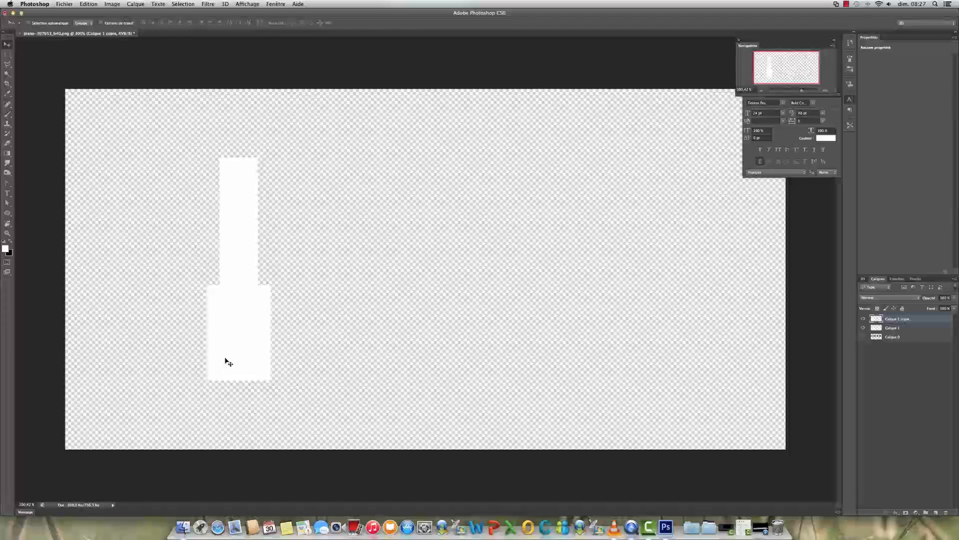
left_click(7, 53)
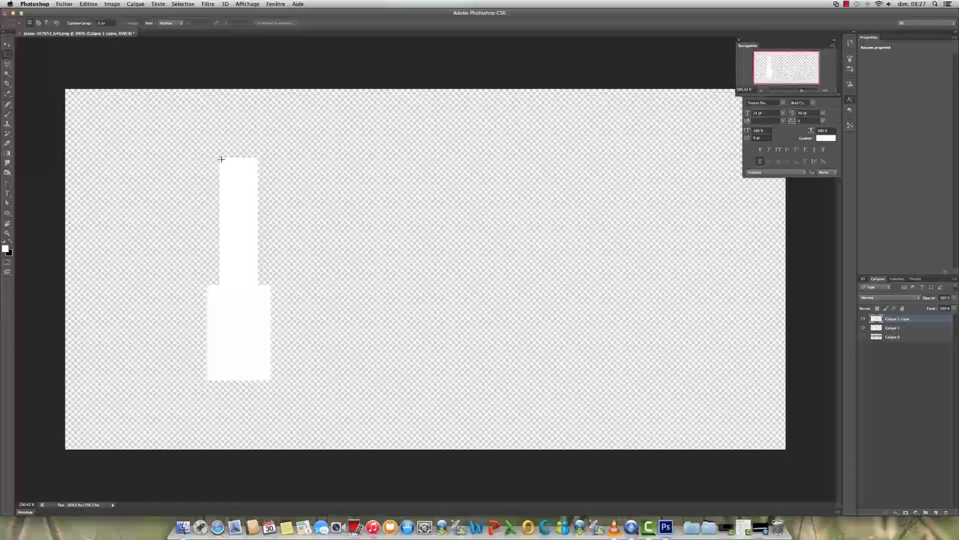
left_click_drag(220, 158, 257, 226)
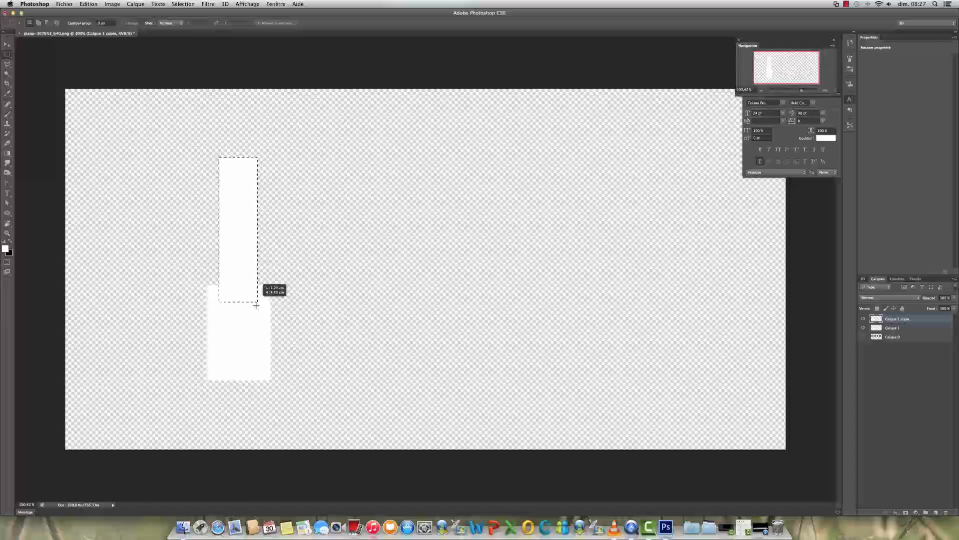
left_click_drag(255, 351, 257, 369)
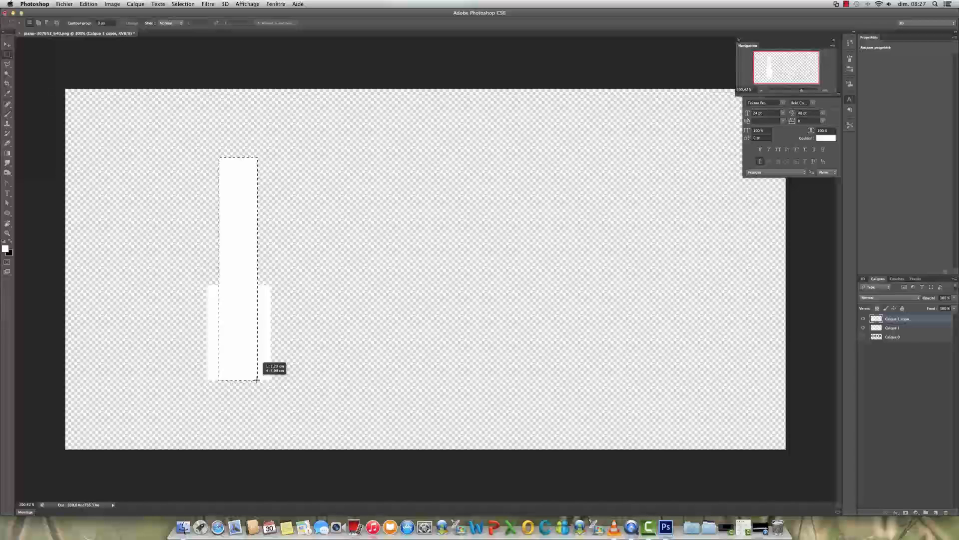
- Invert the marquee selection, erase the copied key's overhanging part outside the narrow strip on the Calque 1 copie layer, and deselect
left_click_drag(257, 380, 256, 379)
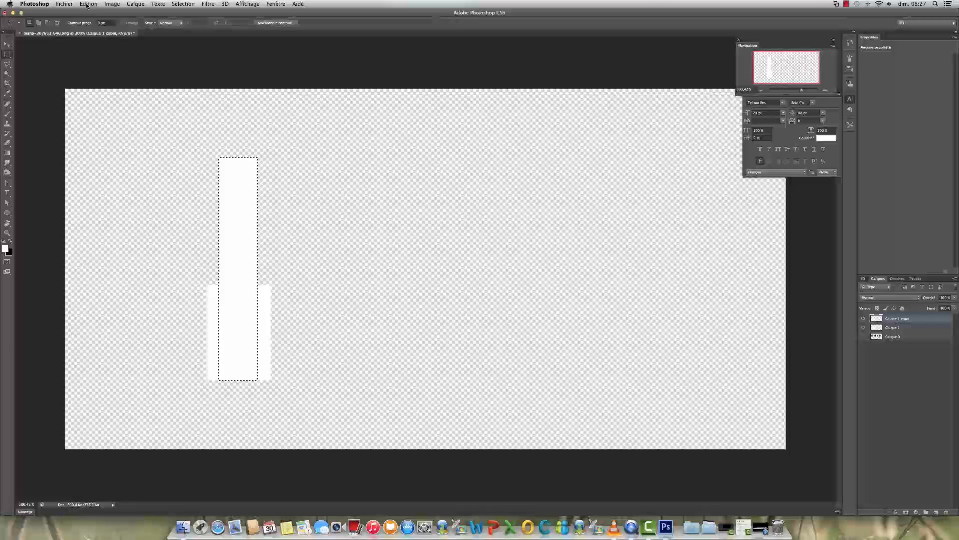
left_click(185, 4)
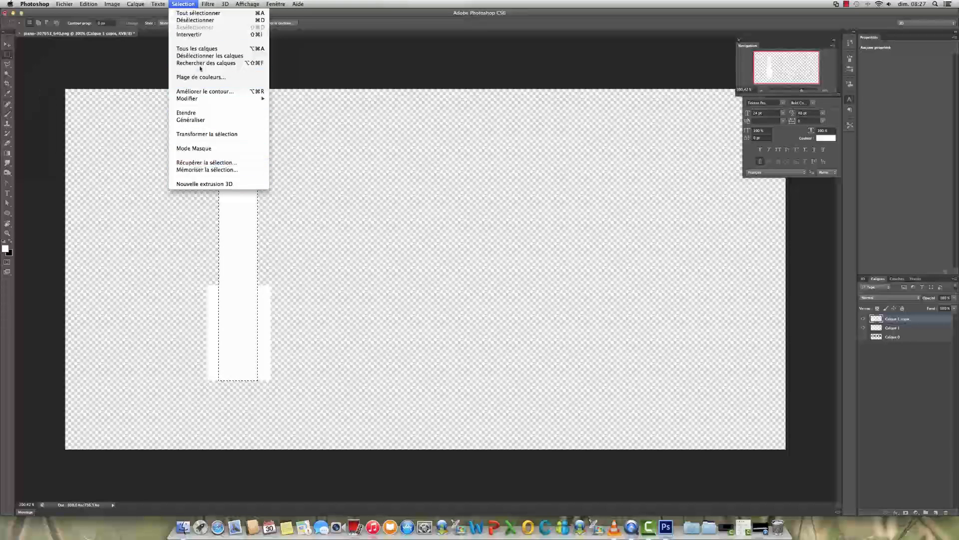
left_click(193, 35)
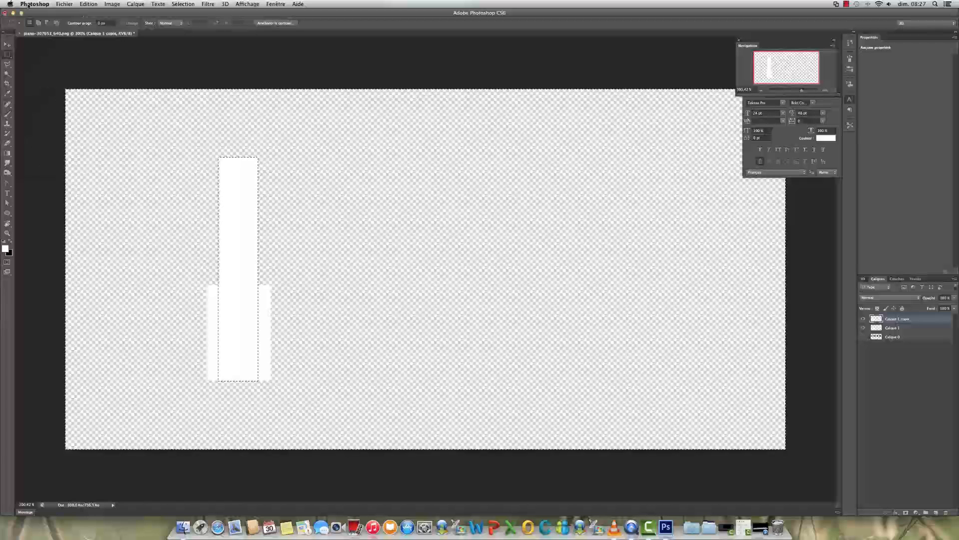
left_click(86, 5)
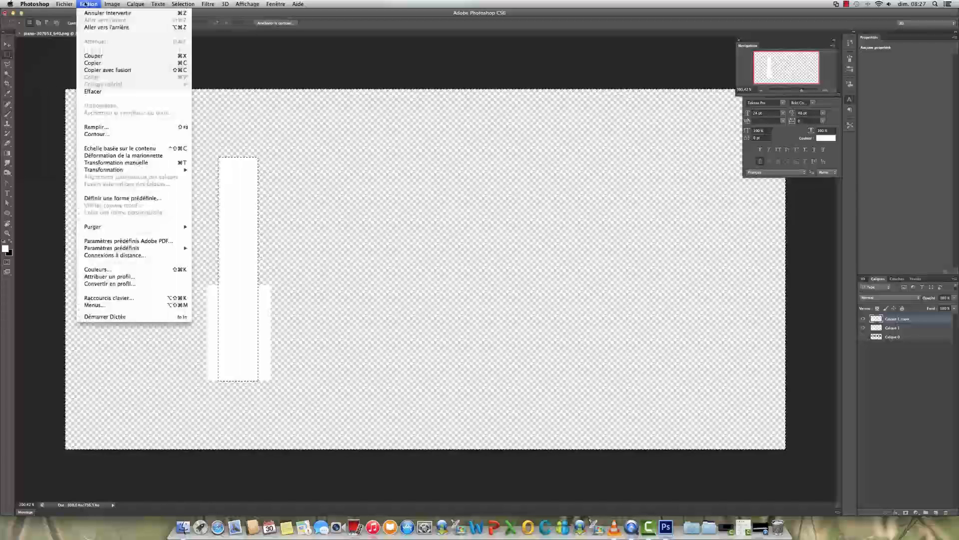
left_click(85, 92)
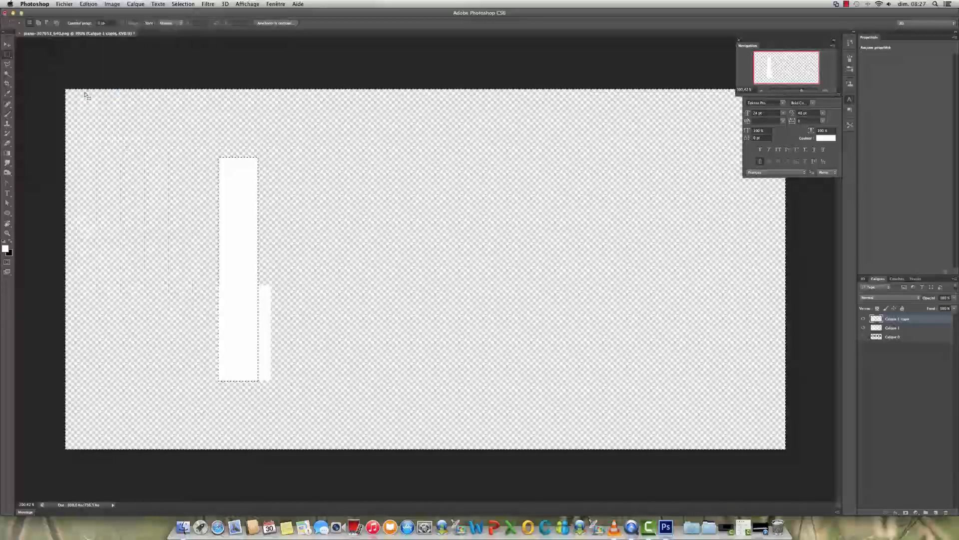
left_click(183, 4)
left_click(189, 21)
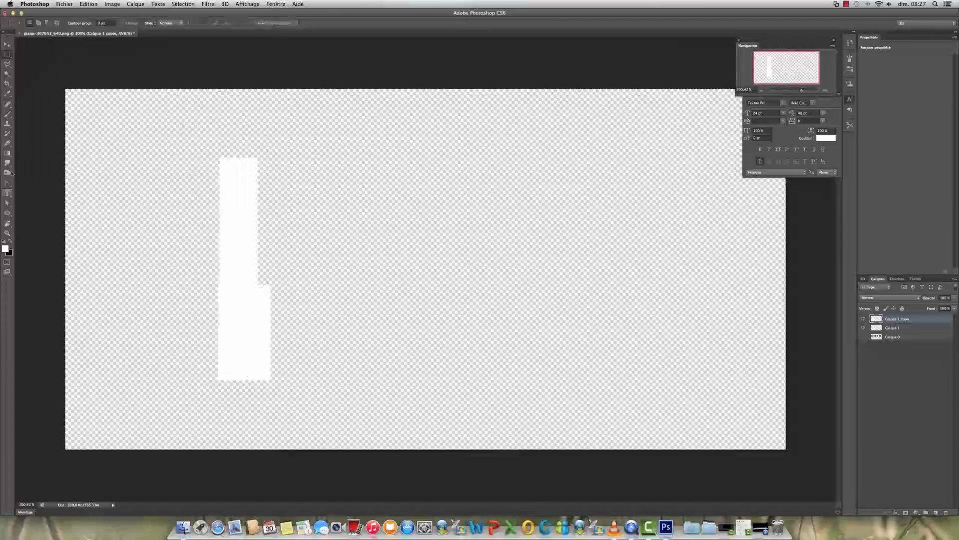
- Move the narrow strip to the left of the original key and place a duplicate of its layer to the right of the key
left_click(7, 45)
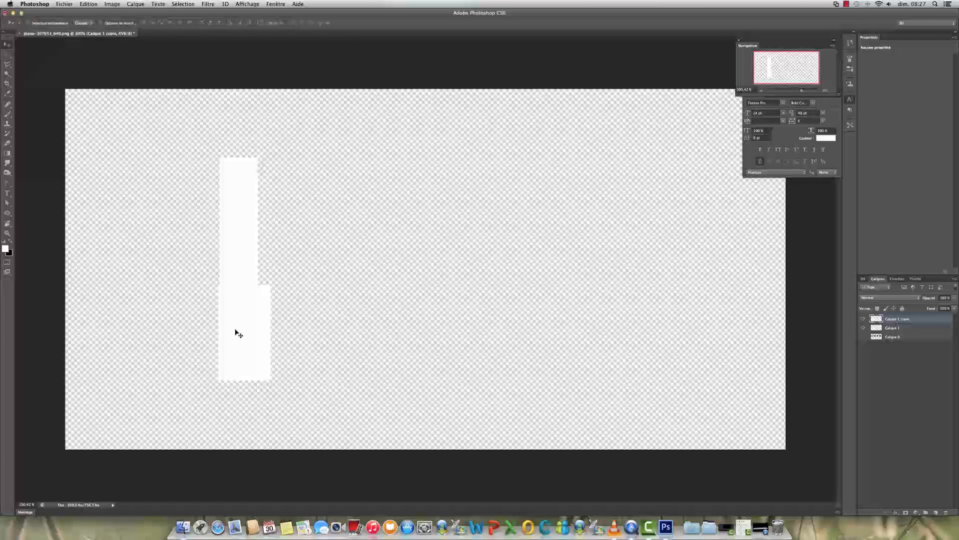
left_click_drag(237, 330, 192, 331)
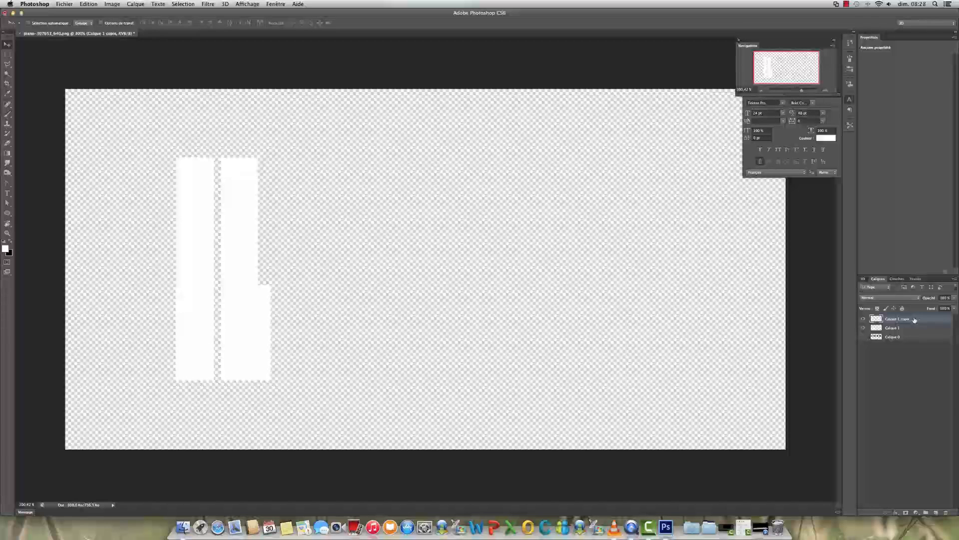
left_click_drag(906, 320, 938, 510)
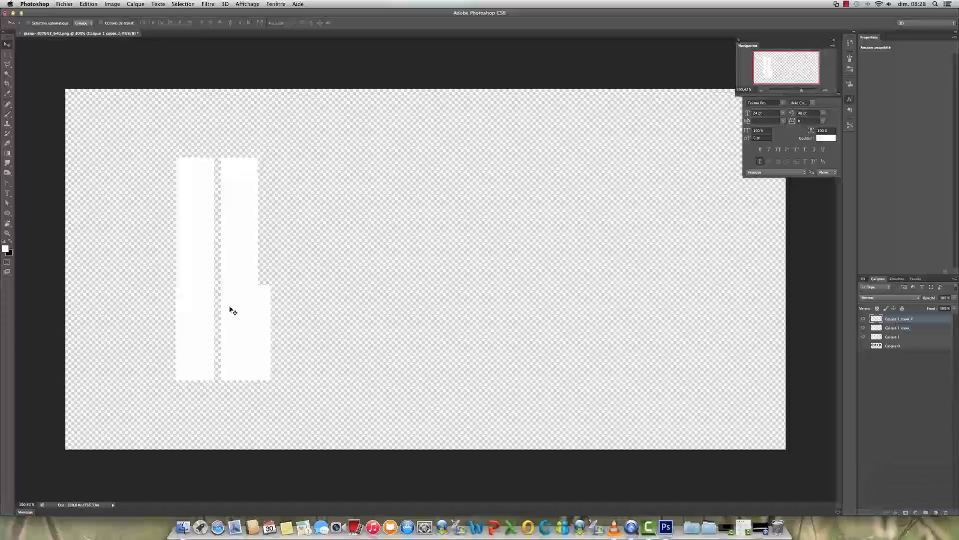
left_click_drag(208, 310, 307, 312)
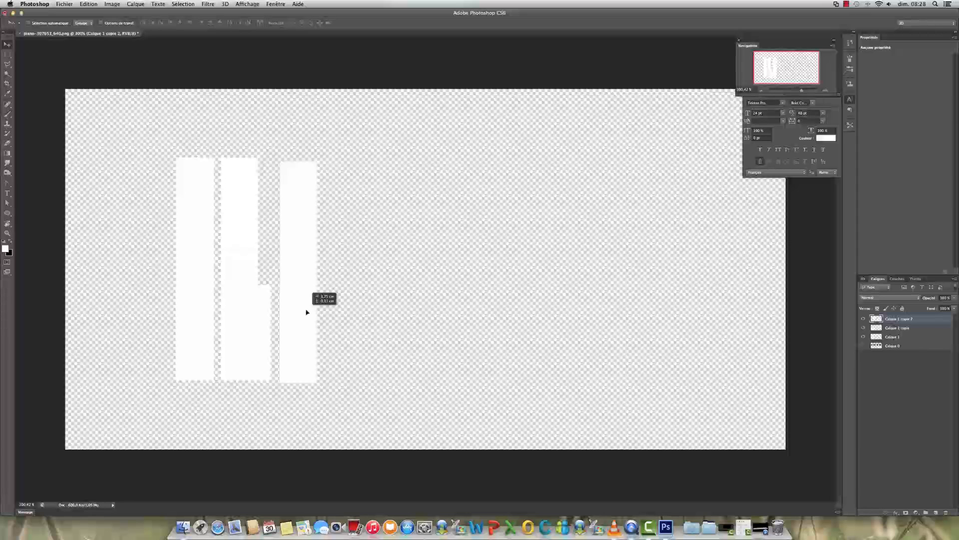
left_click_drag(306, 312, 307, 313)
- Display the grid and align the duplicated strip's top and bottom edges with the other two keys
left_click_drag(801, 90, 804, 92)
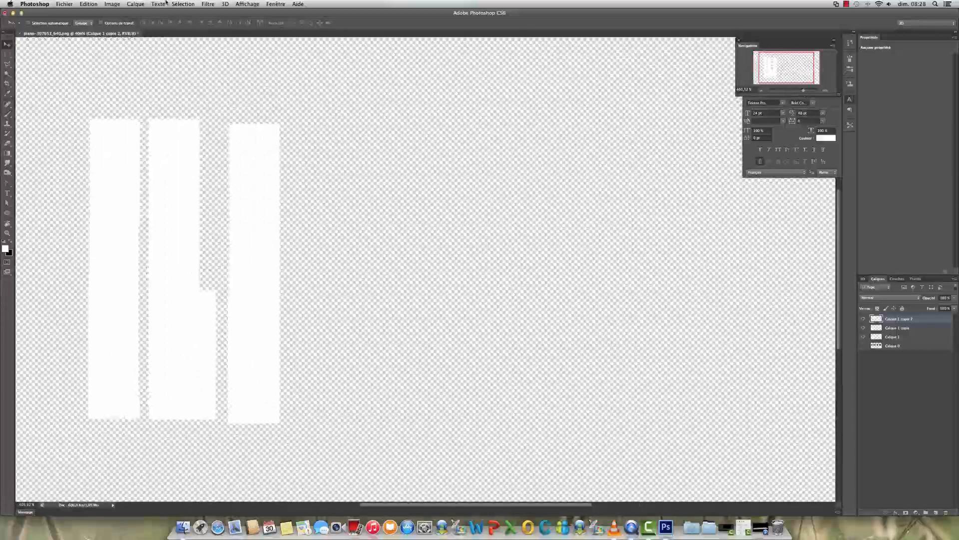
left_click(240, 4)
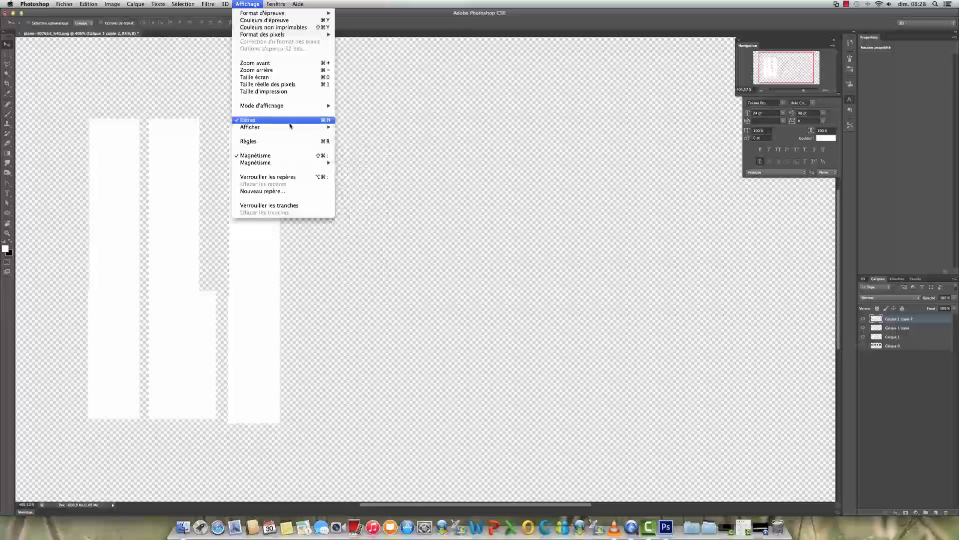
mouse_move(287, 131)
left_click(353, 149)
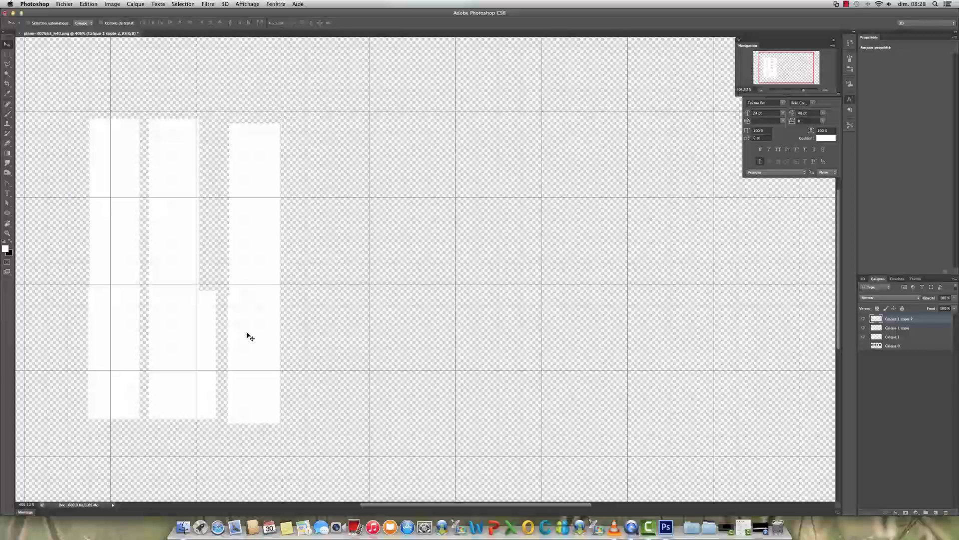
left_click_drag(247, 334, 247, 333)
- Erase the upper part of the duplicated strip, from its top edge down to the middle key's shoulder, and deselect
left_click(8, 58)
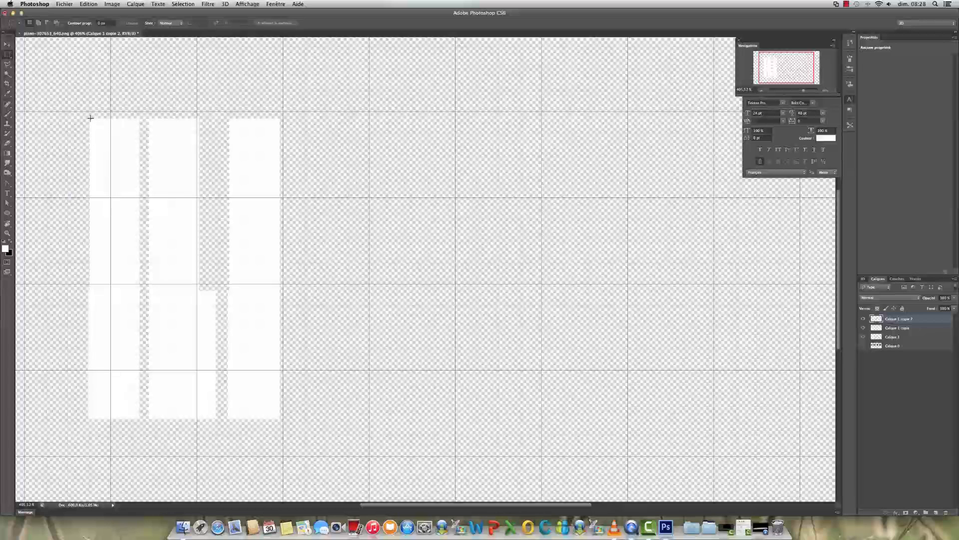
left_click_drag(88, 118, 279, 290)
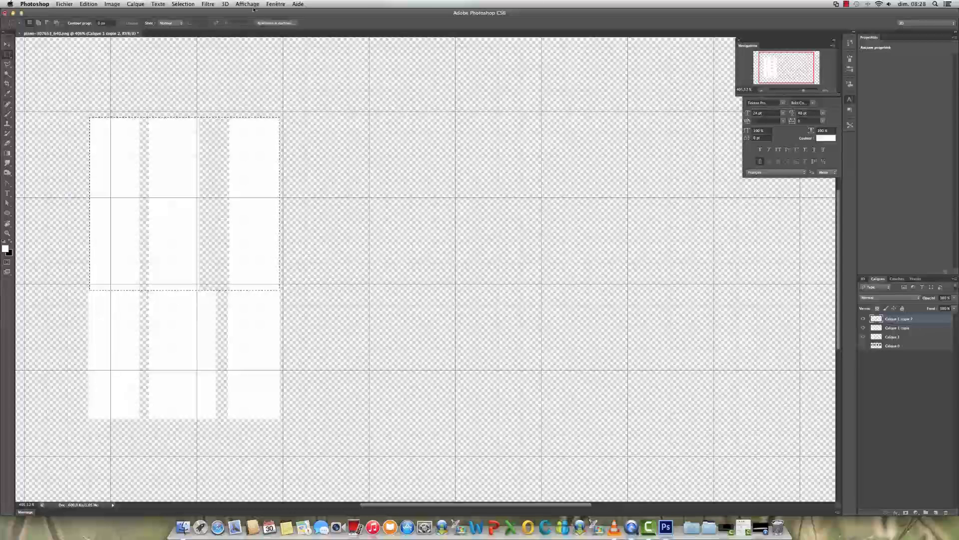
left_click(89, 4)
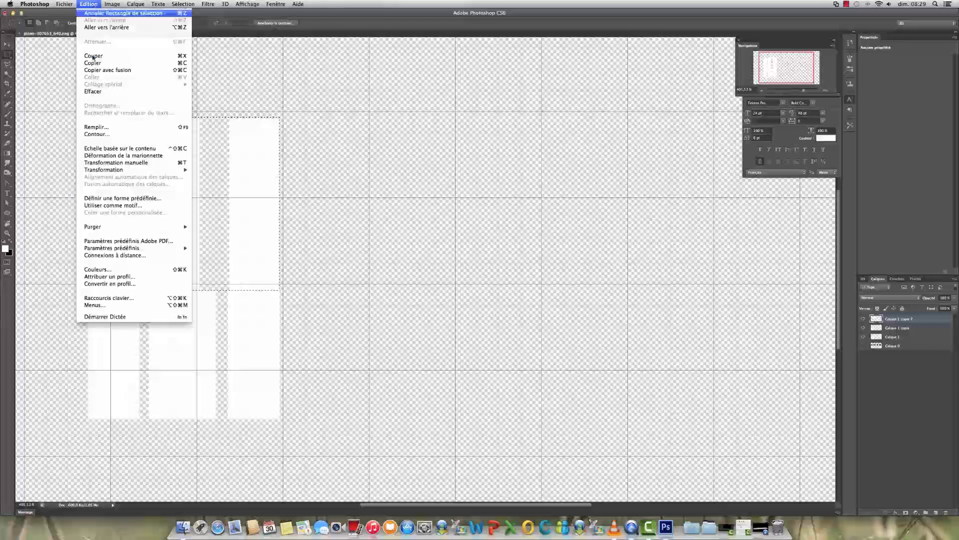
left_click(90, 93)
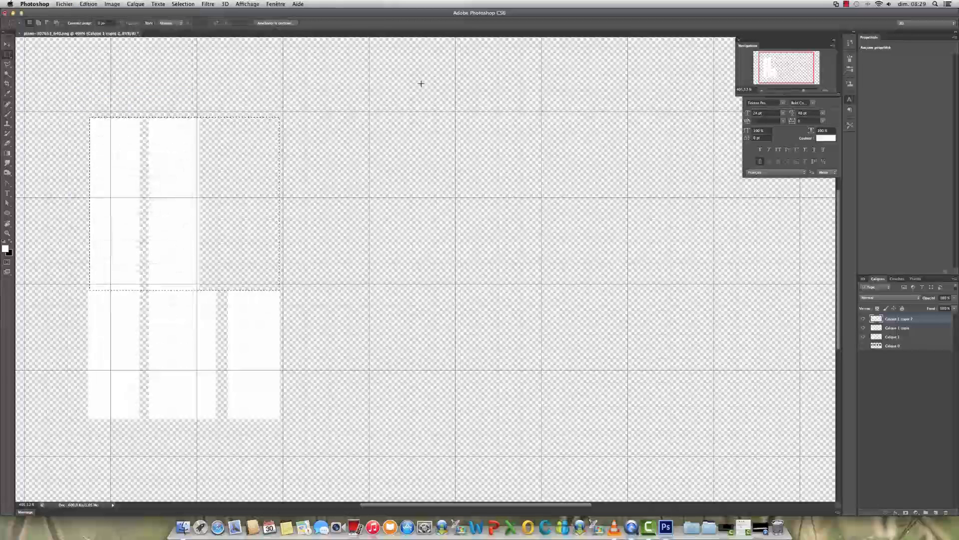
left_click(183, 4)
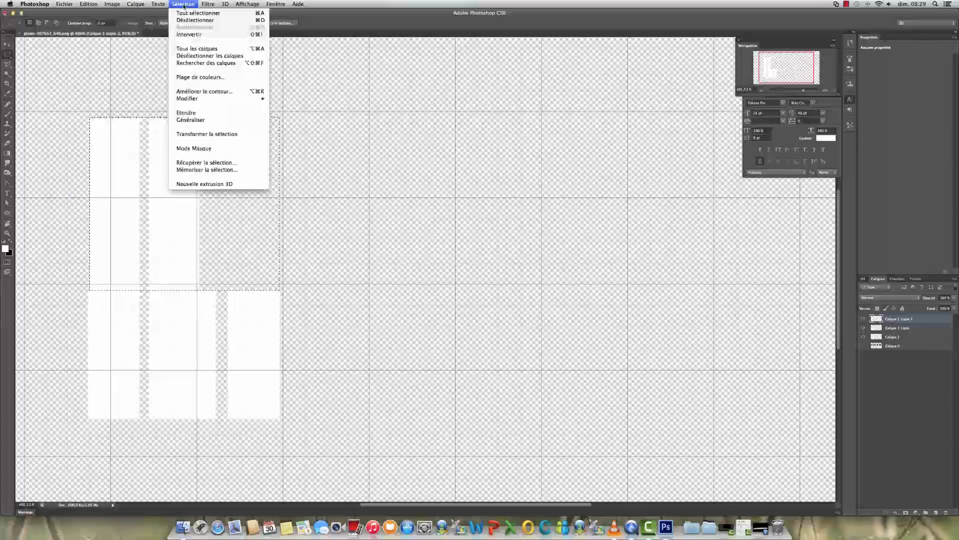
left_click(185, 20)
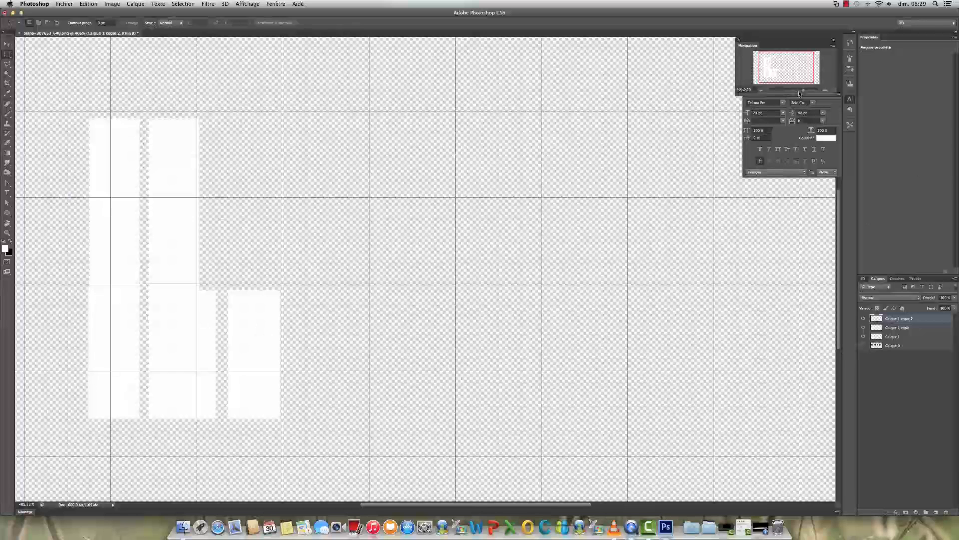
- Duplicate the shortened strip's layer, Calque 1 copie 2, and move the copy to the right of the original block
left_click_drag(798, 79, 797, 81)
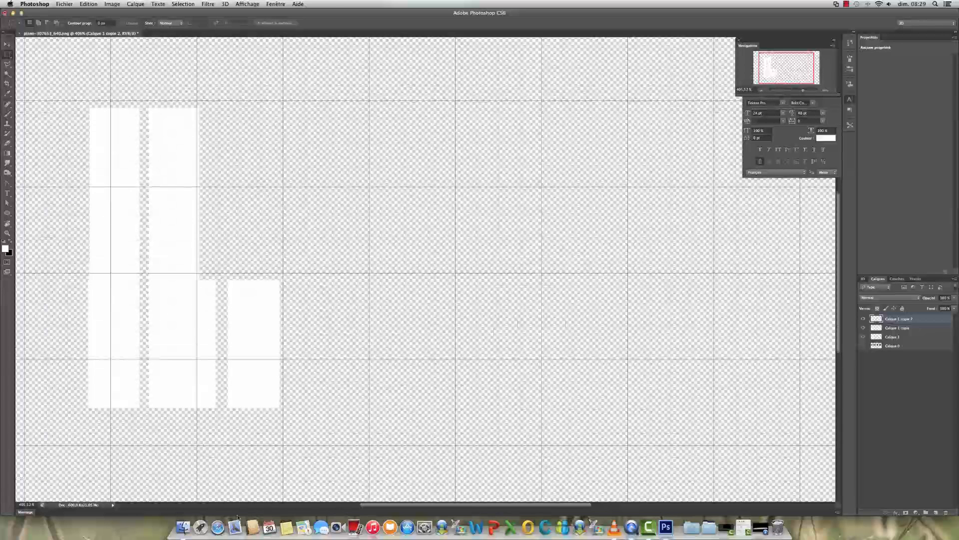
left_click_drag(901, 320, 938, 512)
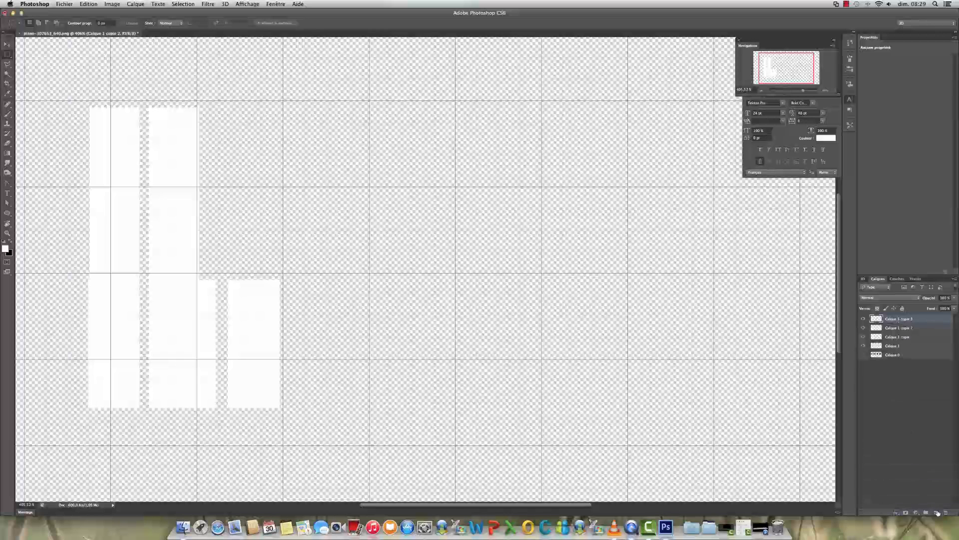
left_click(7, 45)
left_click_drag(260, 311, 322, 310)
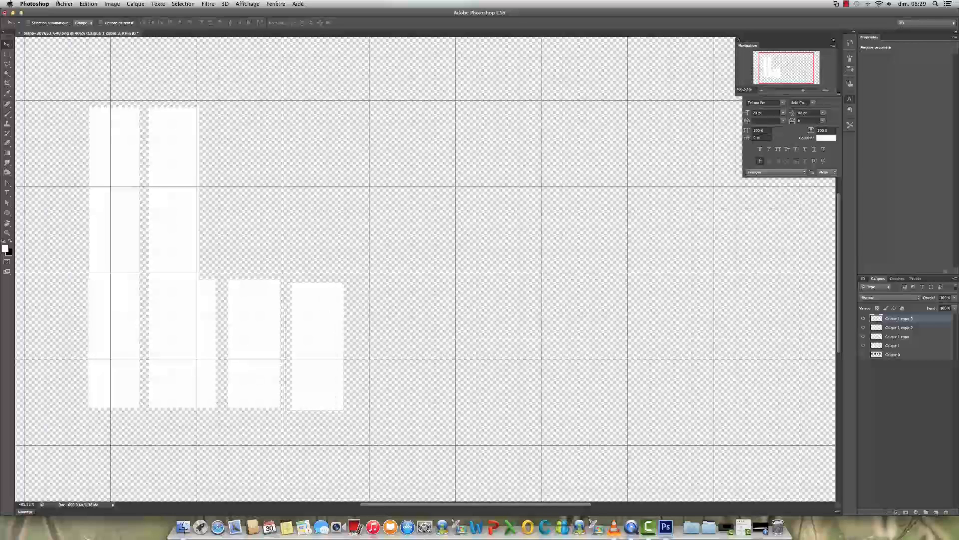
- Rotate the copied block by 90° and place it horizontally just below the lower edges of the other shapes
left_click(89, 4)
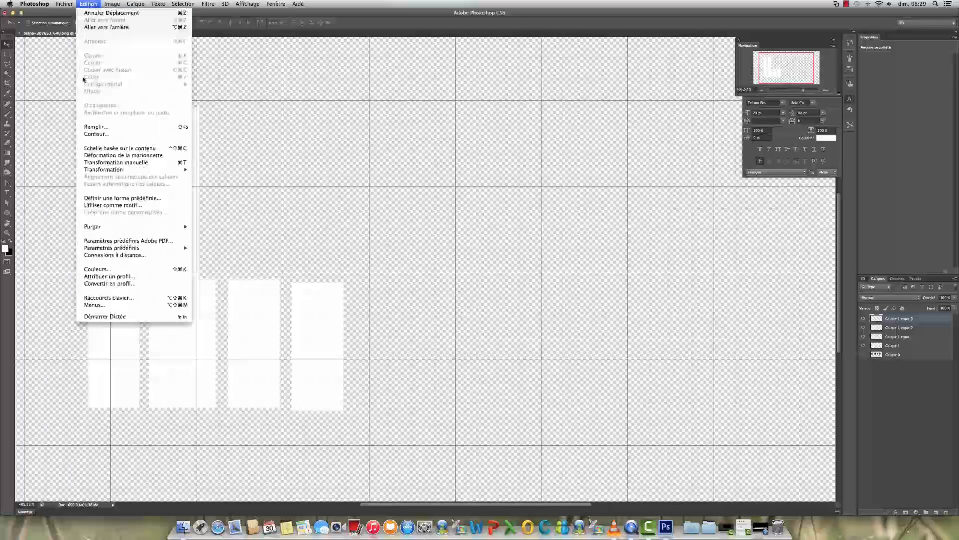
mouse_move(120, 172)
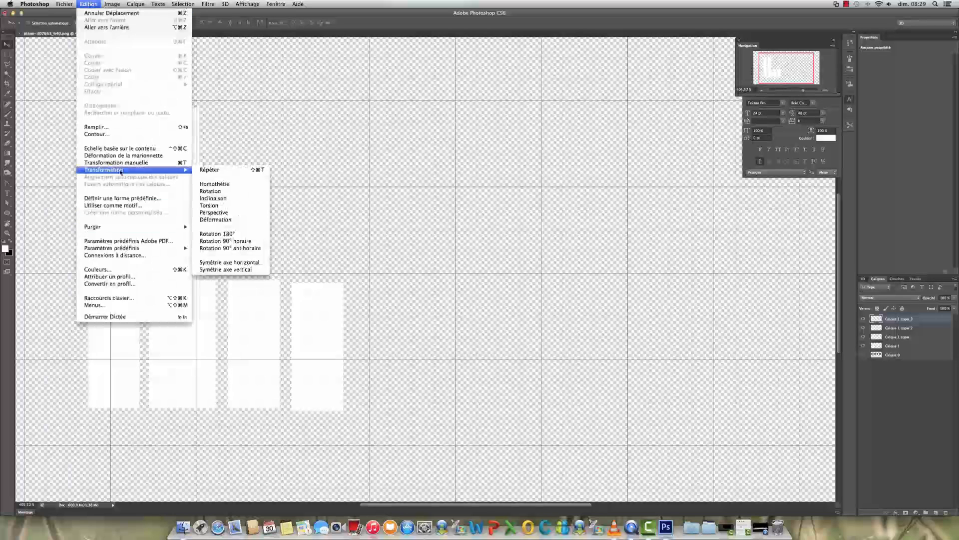
left_click(211, 191)
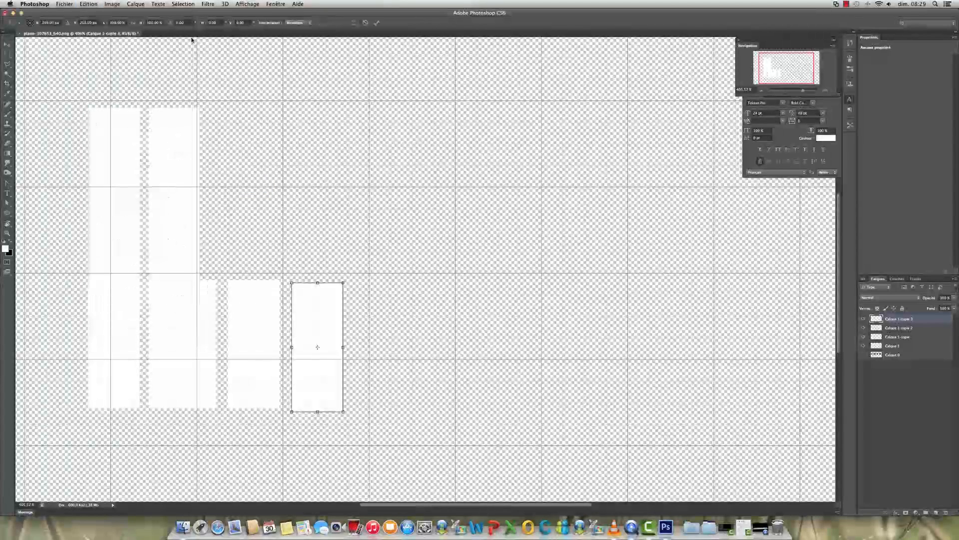
left_click(185, 22)
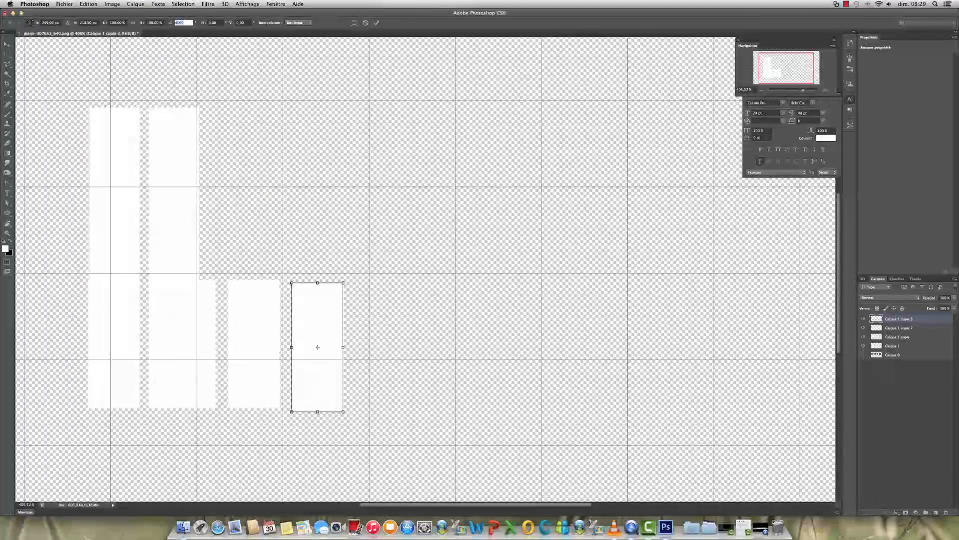
type("90")
key("Return")
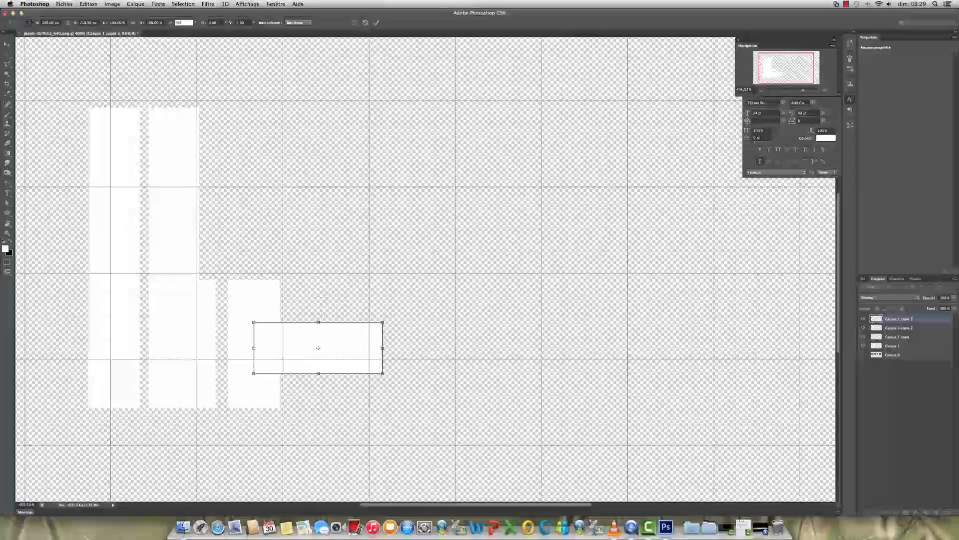
scroll(263, 185, "down", 5)
scroll(263, 185, "left", 2)
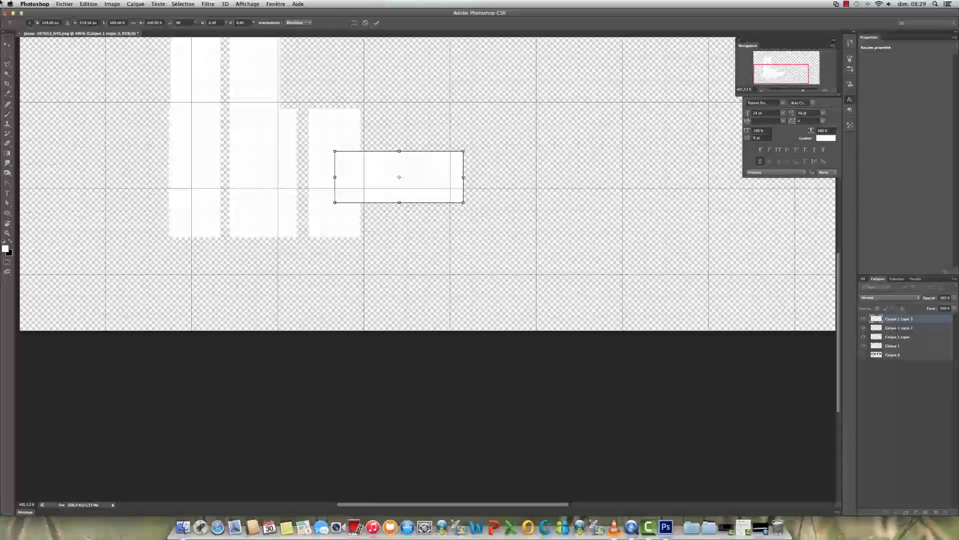
left_click(7, 44)
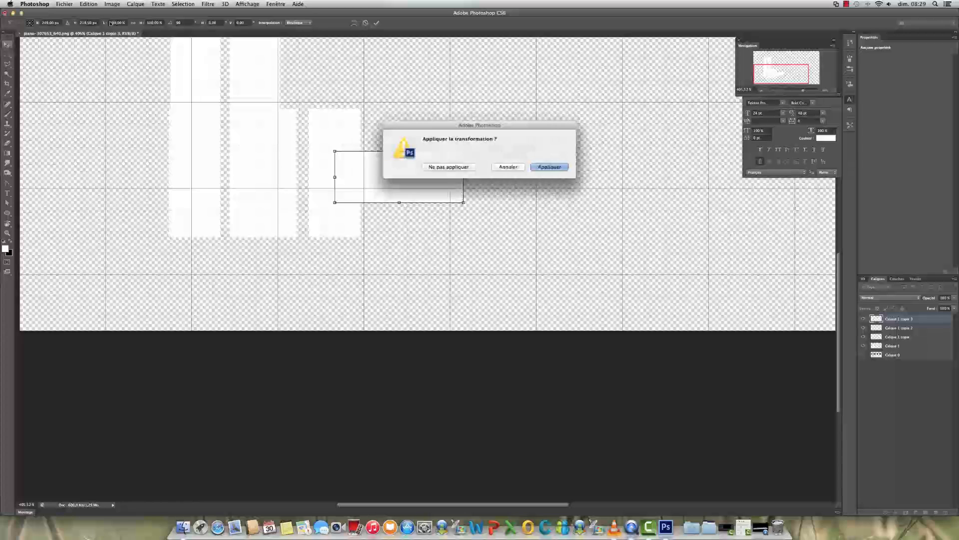
left_click(548, 167)
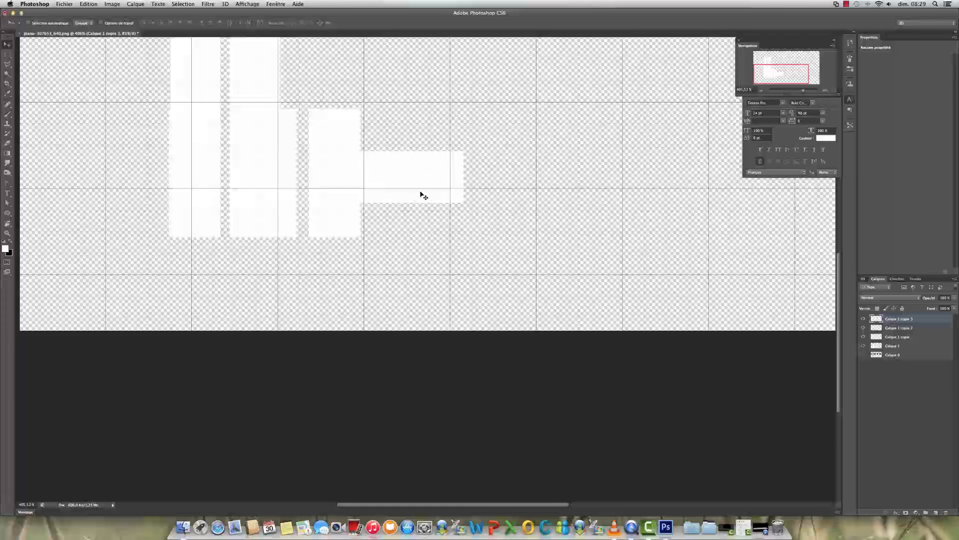
left_click_drag(422, 195, 281, 283)
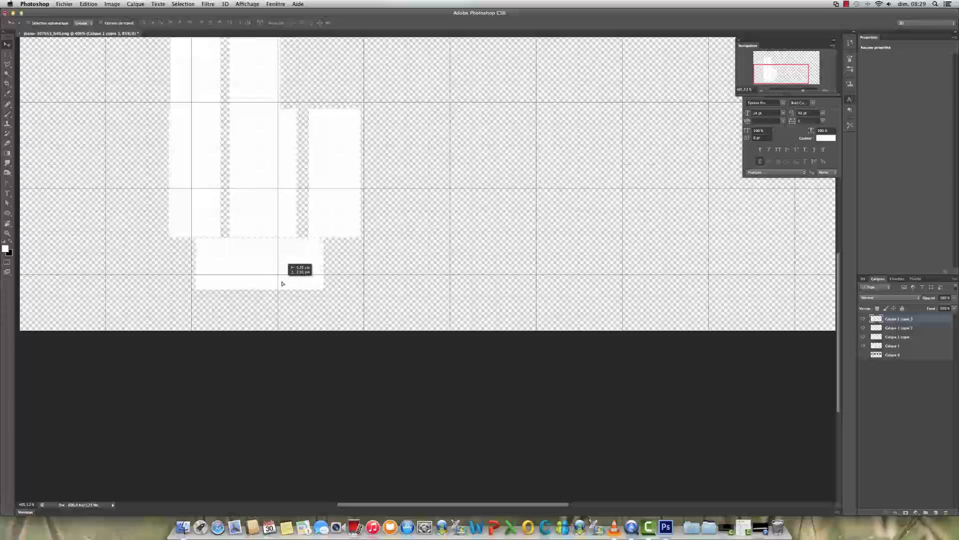
left_click_drag(281, 283, 282, 287)
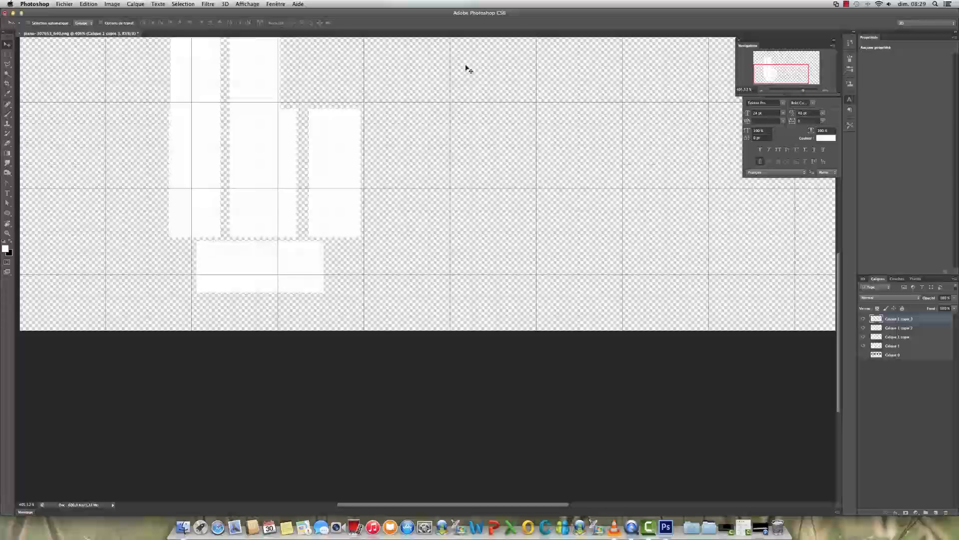
- Draw a rectangular marquee as wide as the middle key's lower part, extending down to the horizontal block's bottom edge
left_click(7, 55)
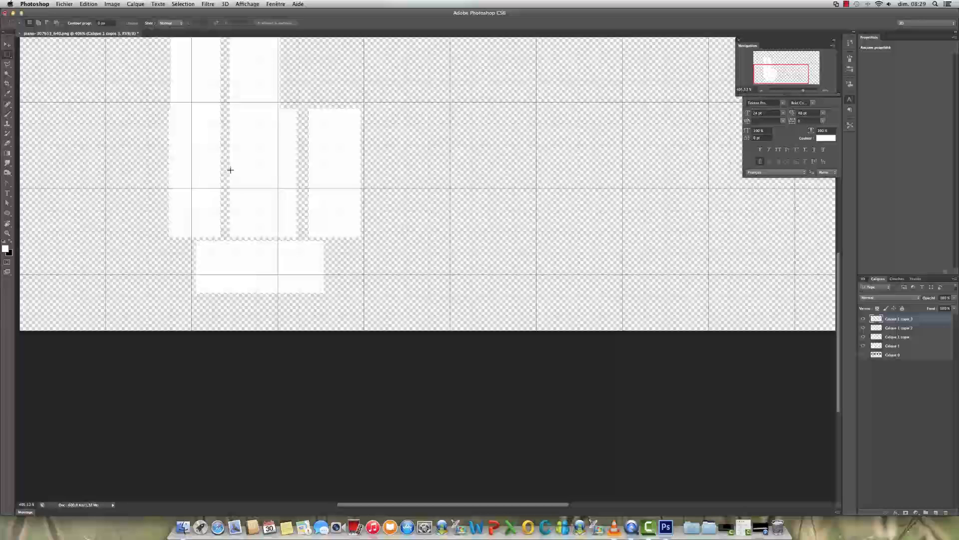
left_click_drag(230, 167, 291, 241)
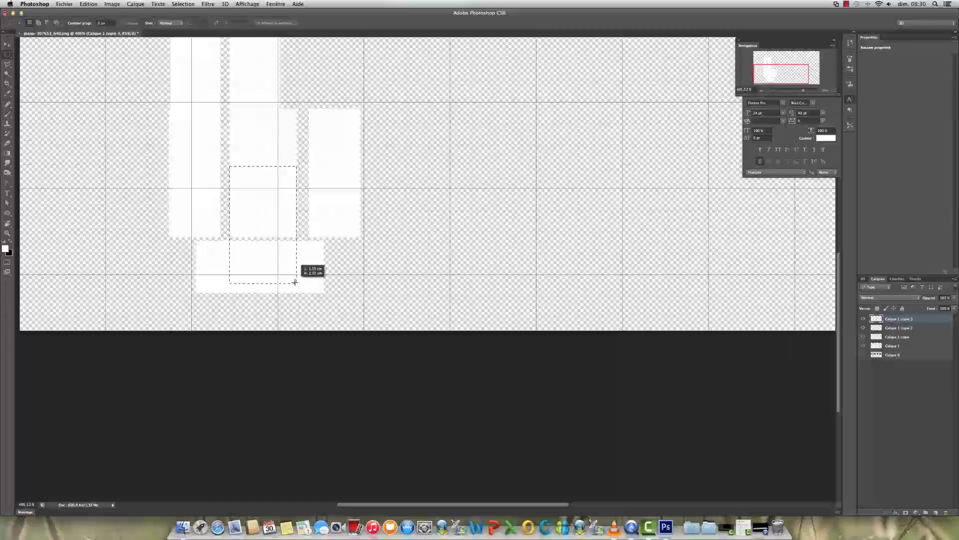
left_click_drag(295, 288, 297, 293)
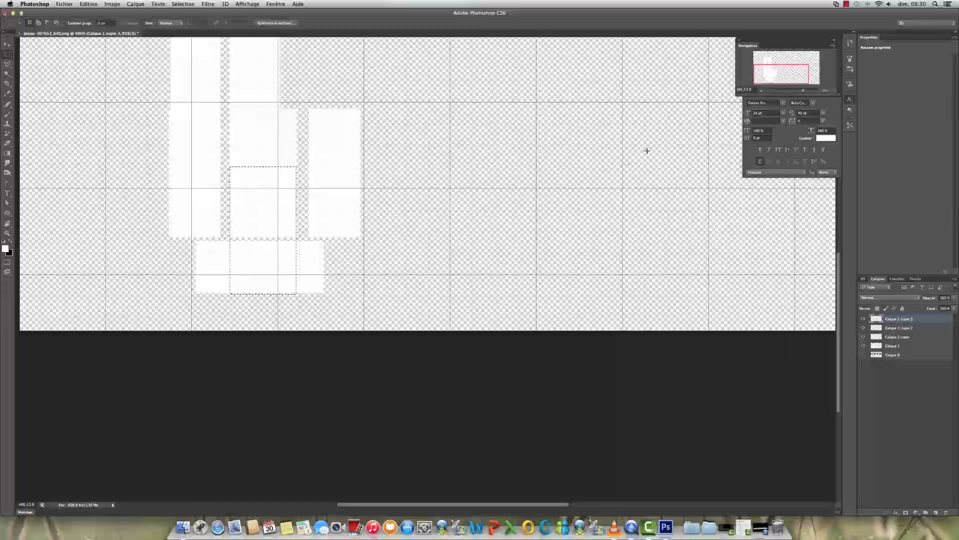
- Trim the horizontal block to the middle key's lower width by erasing everything outside the marquee selection, and deselect
left_click(181, 4)
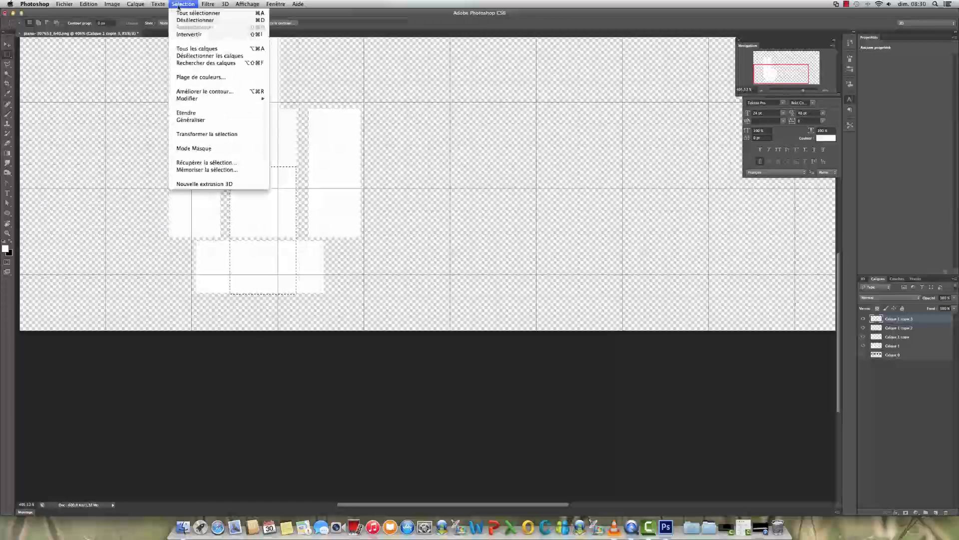
left_click(188, 34)
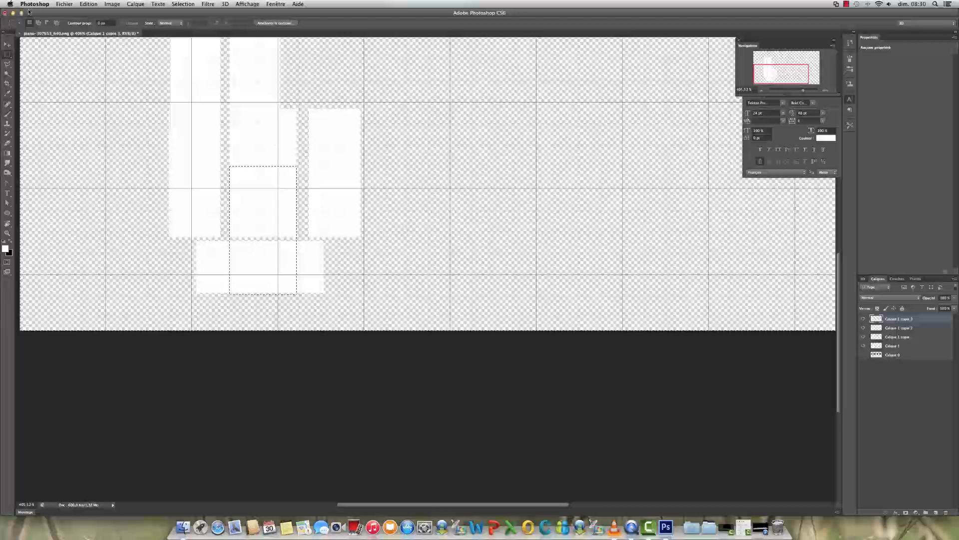
left_click(88, 4)
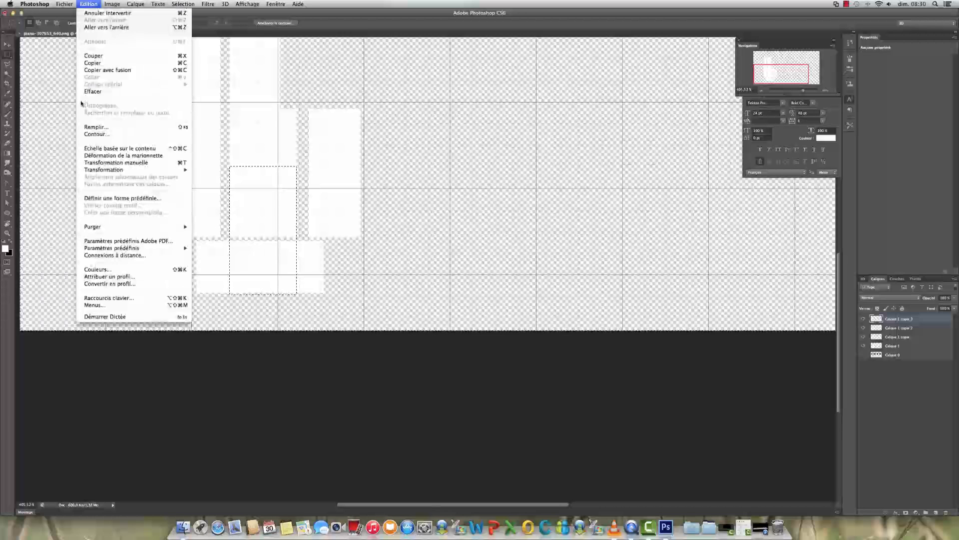
left_click(87, 92)
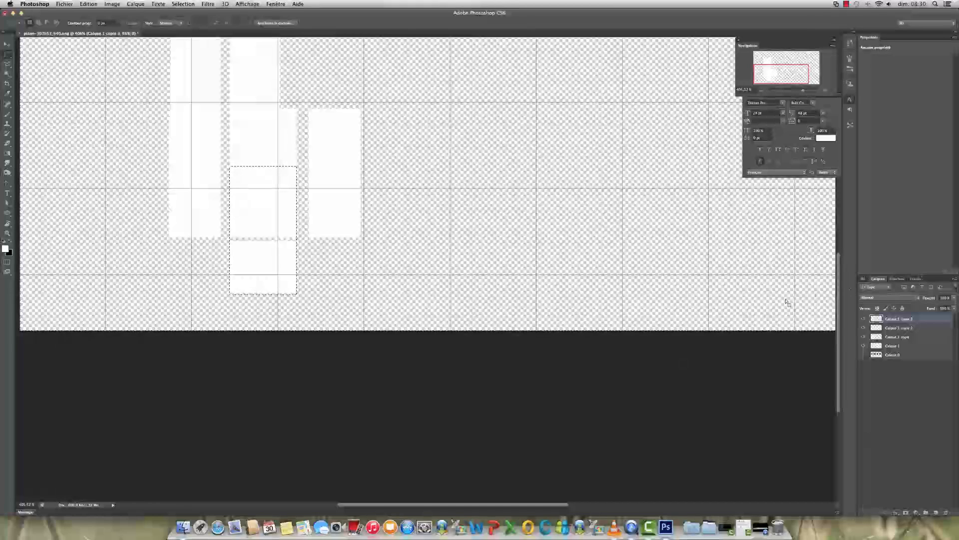
left_click_drag(839, 294, 841, 239)
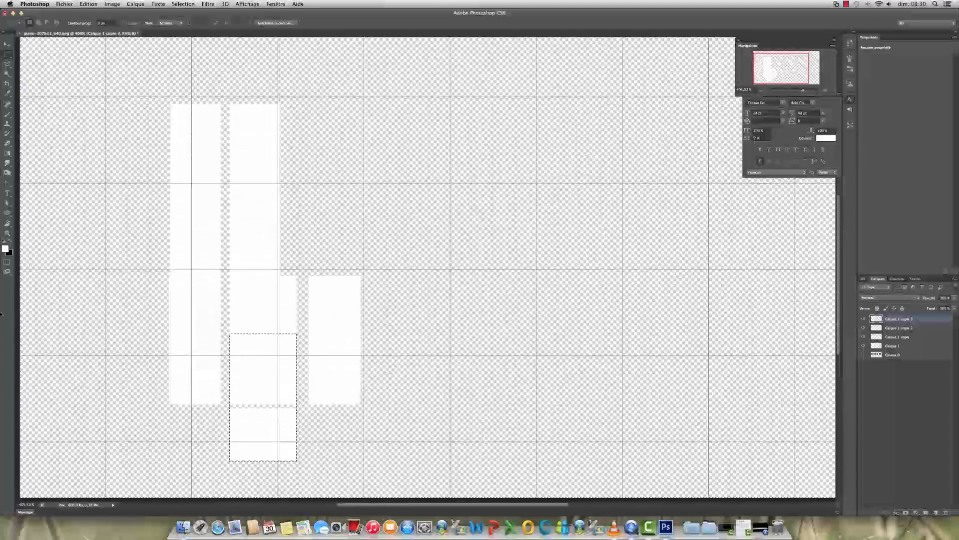
left_click(182, 4)
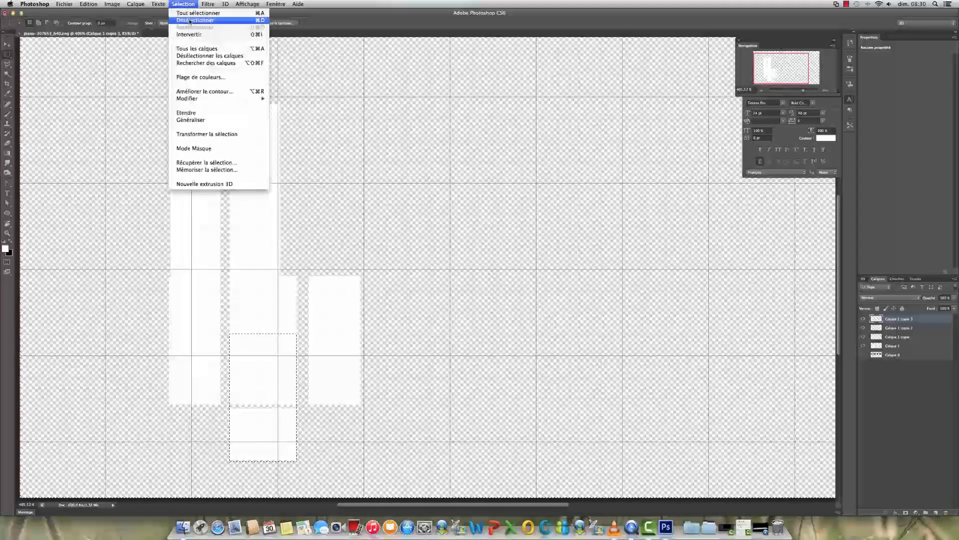
left_click(190, 21)
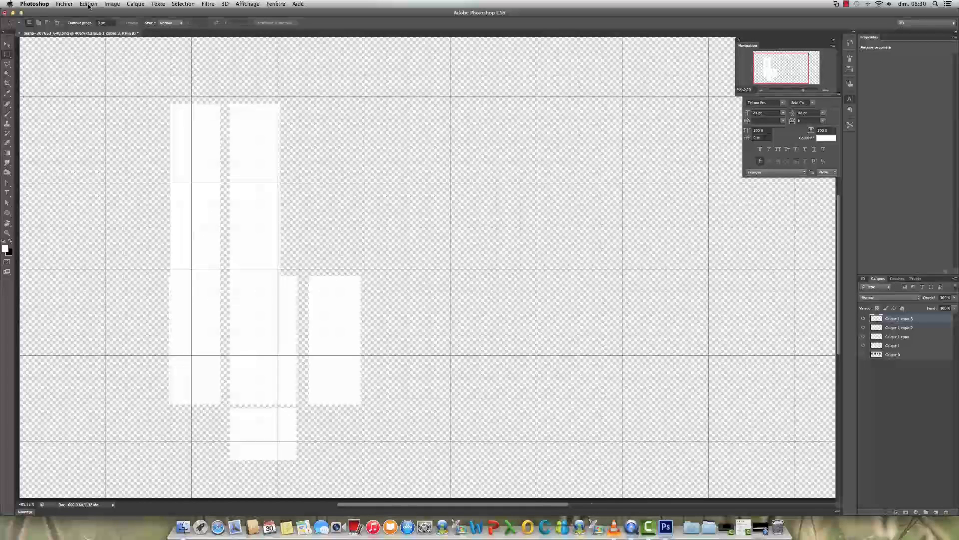
- Add a 1 px black outer stroke (Contour) layer style to the middle key's layer, Calque 1
left_click(902, 346)
left_click(125, 4)
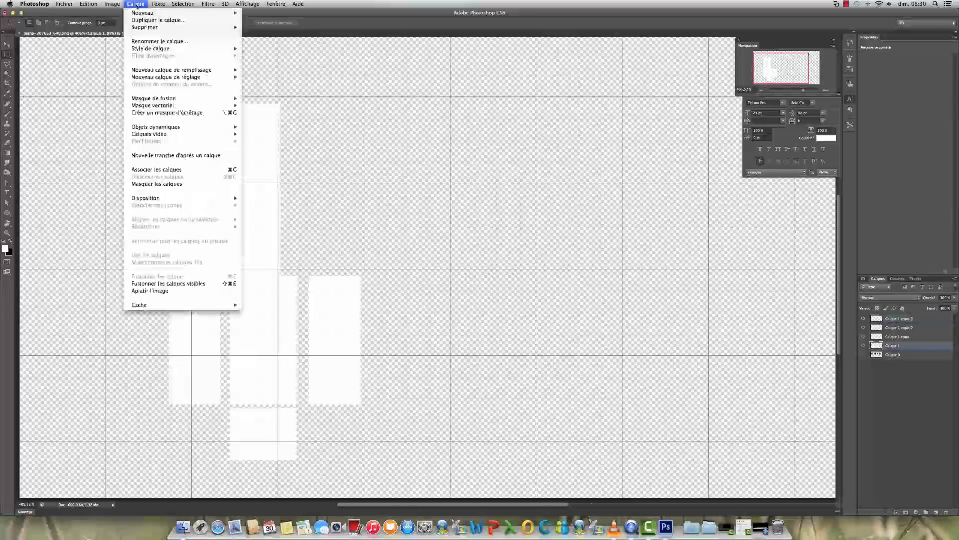
mouse_move(146, 48)
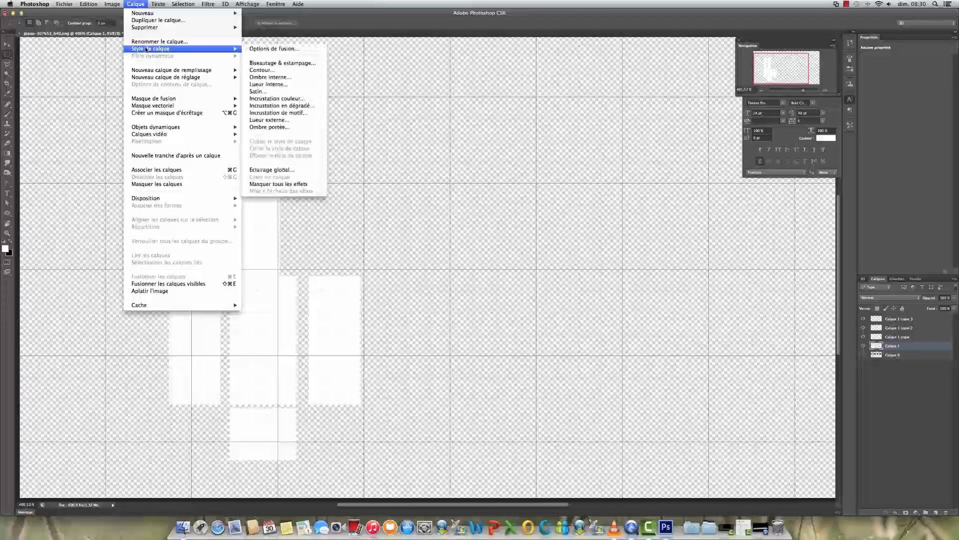
left_click(267, 72)
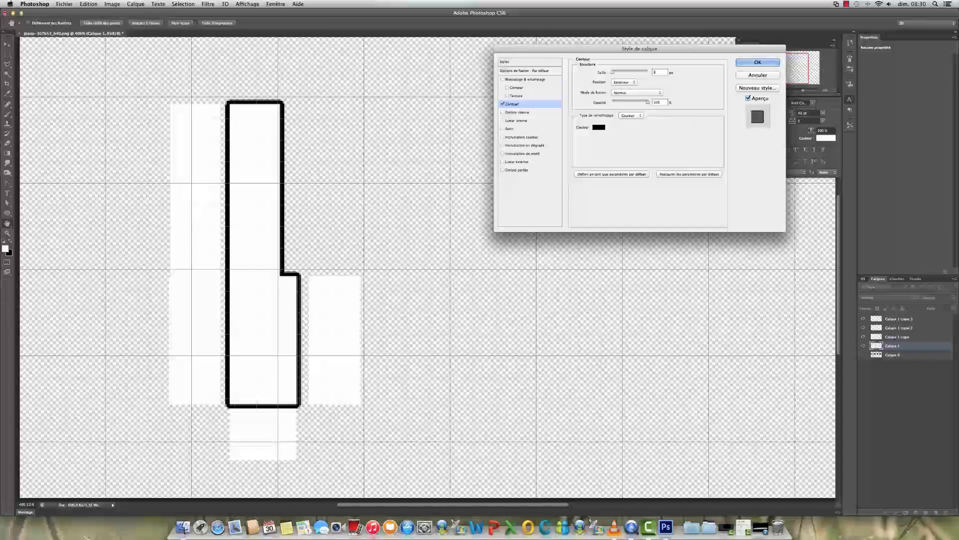
type("1")
key("Return")
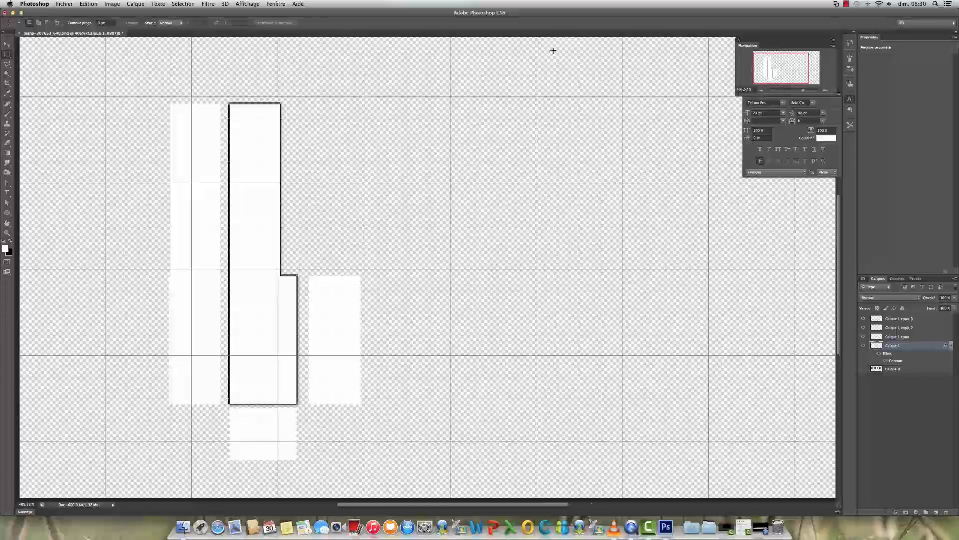
- Copy Calque 1's layer style and paste it onto the three copied layers, Calque 1 copie, copie 2 and copie 3
right_click(905, 358)
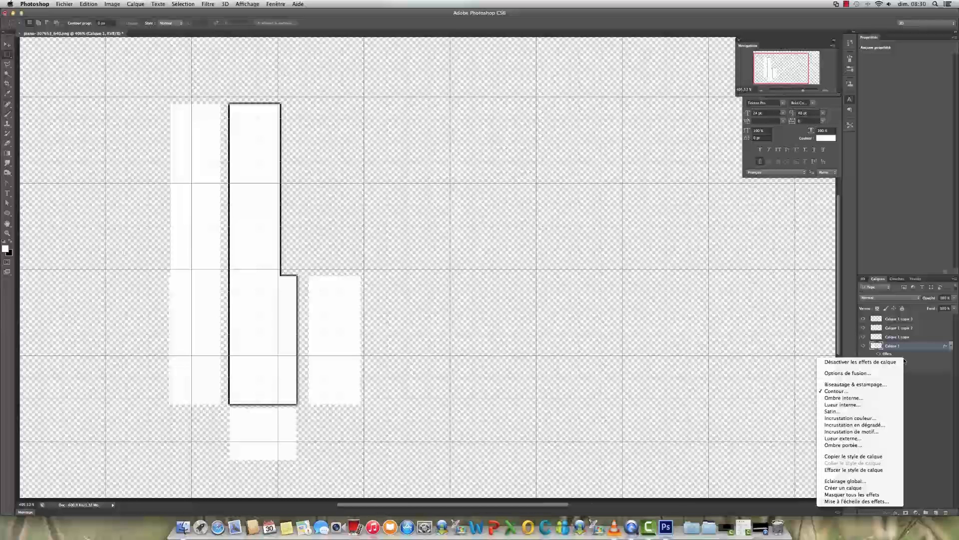
left_click(860, 458)
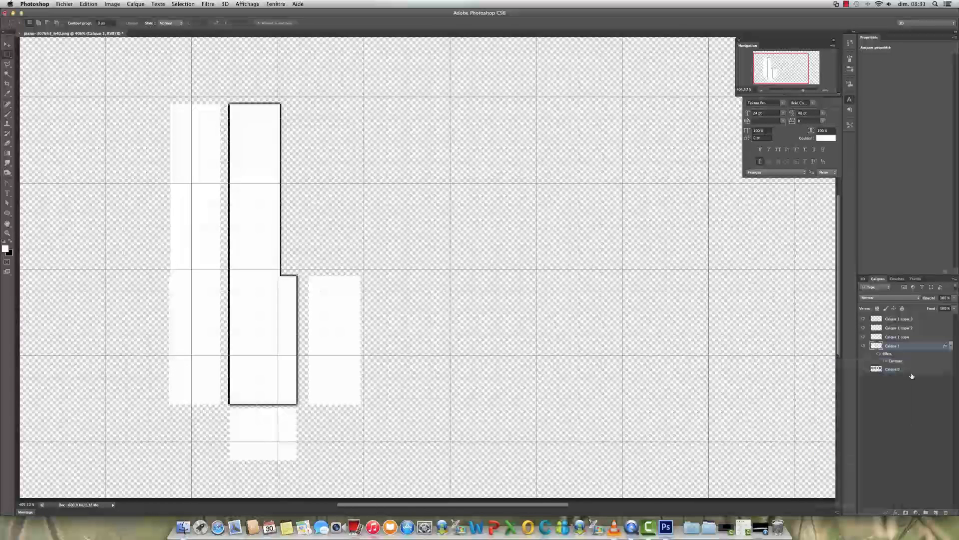
left_click(897, 319)
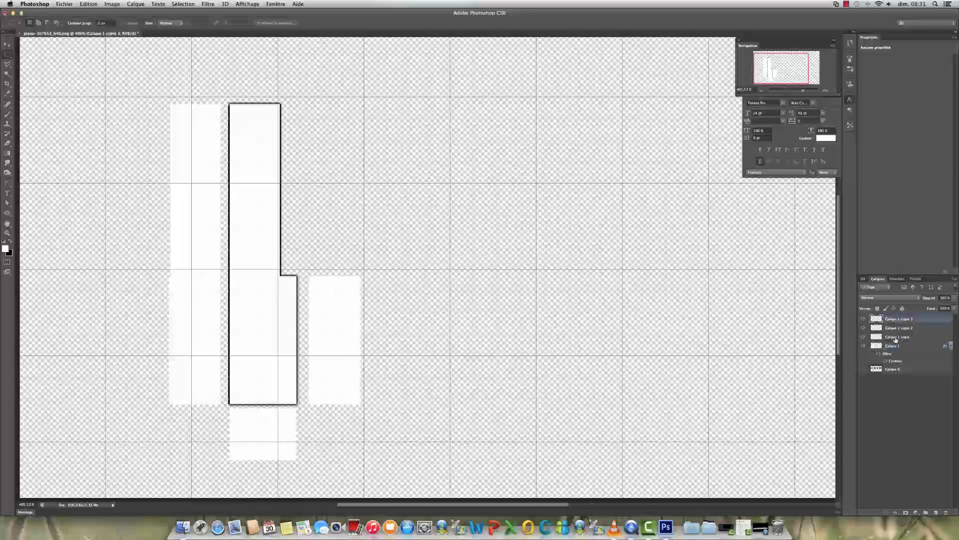
right_click(896, 339)
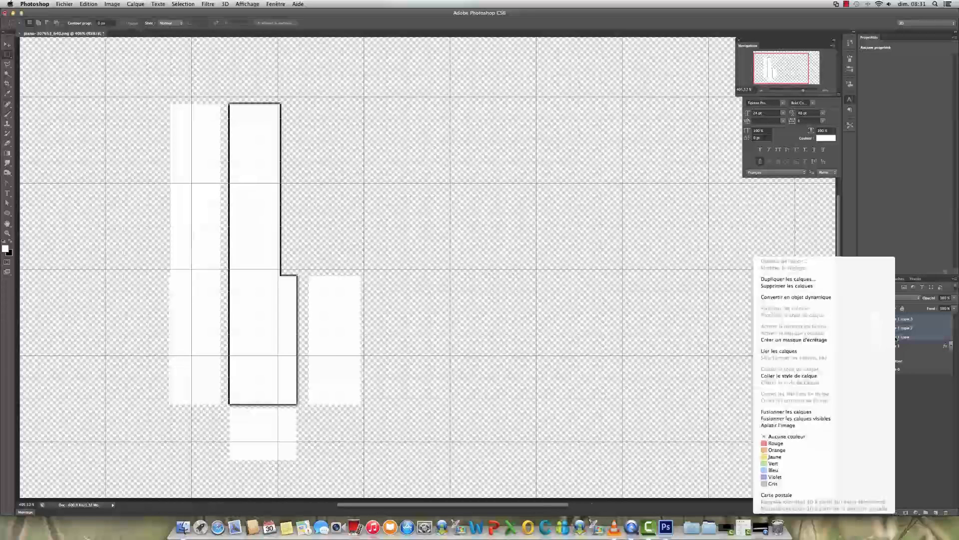
left_click(789, 375)
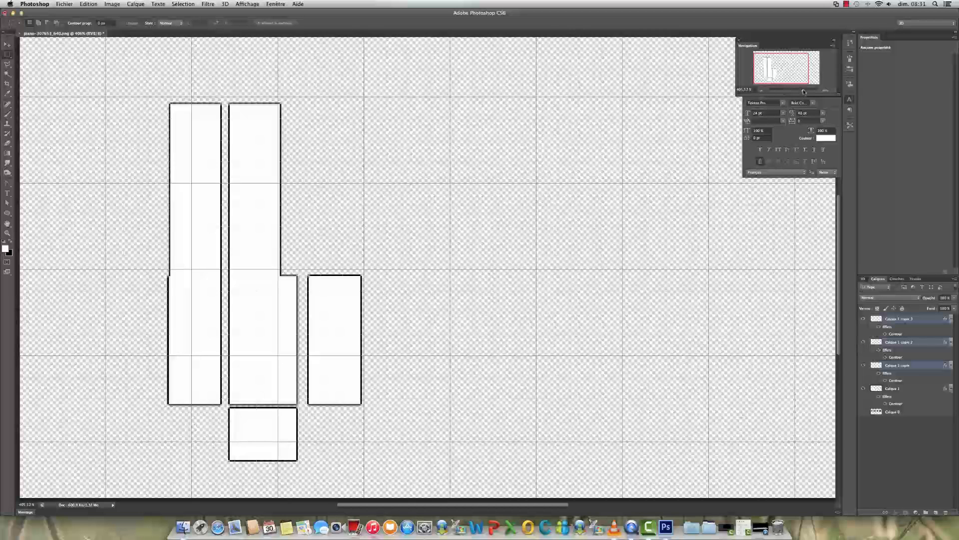
- Hide the grid over the canvas
left_click_drag(803, 91, 798, 92)
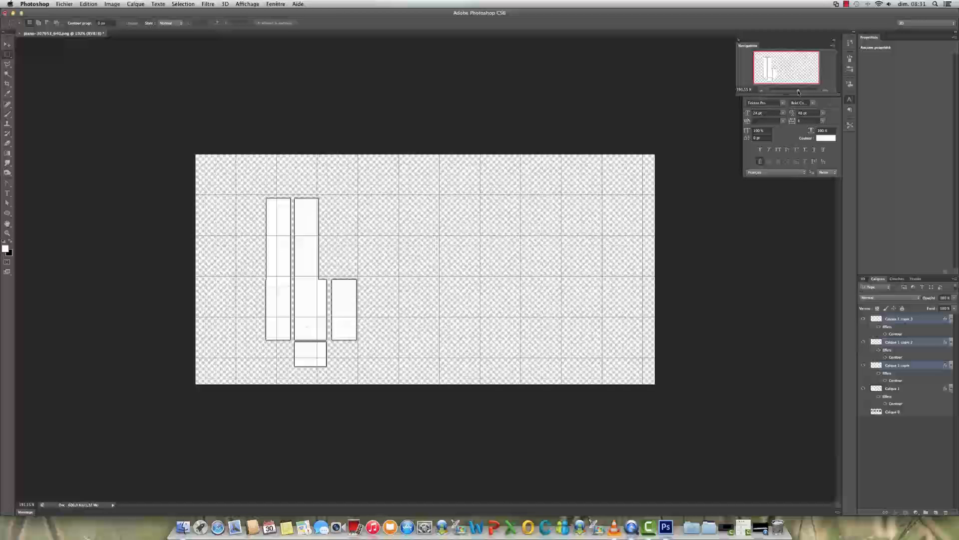
left_click(238, 4)
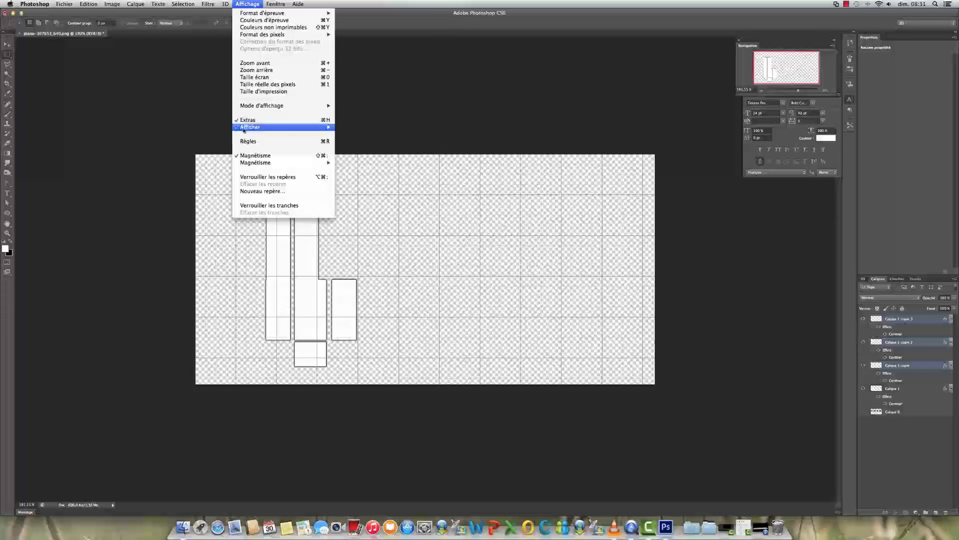
mouse_move(245, 129)
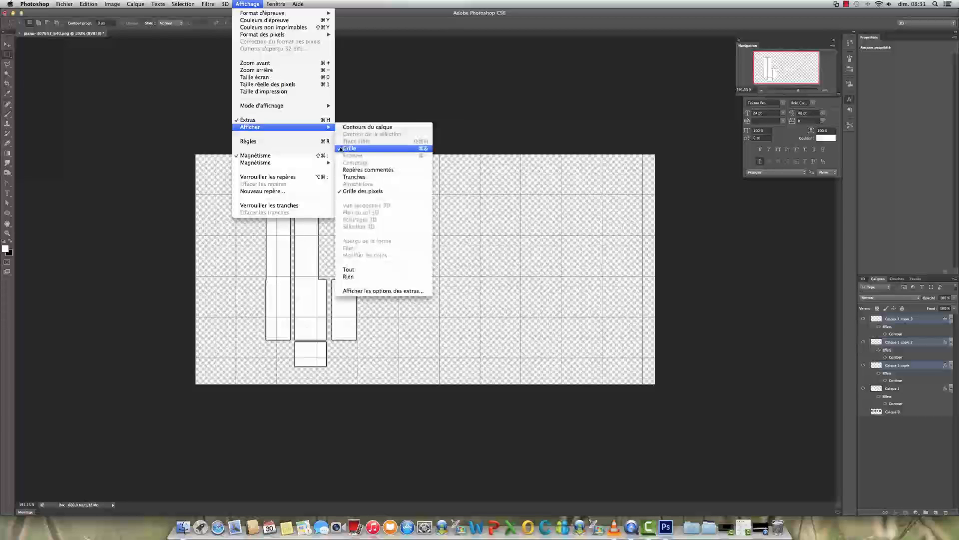
left_click(341, 149)
- Rename the middle key's layer, Calque 1, as B1
key("v")
right_click(902, 389)
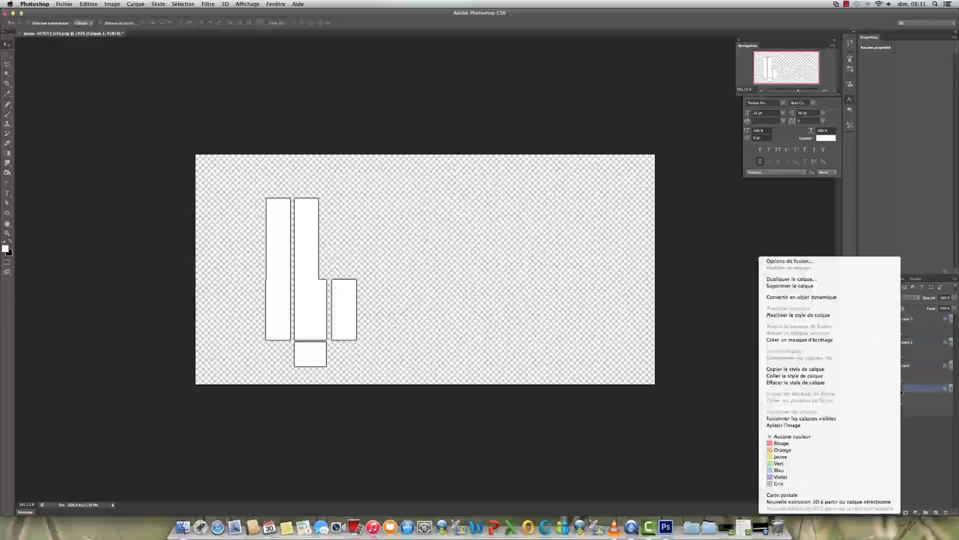
left_click(927, 469)
double_click(894, 389)
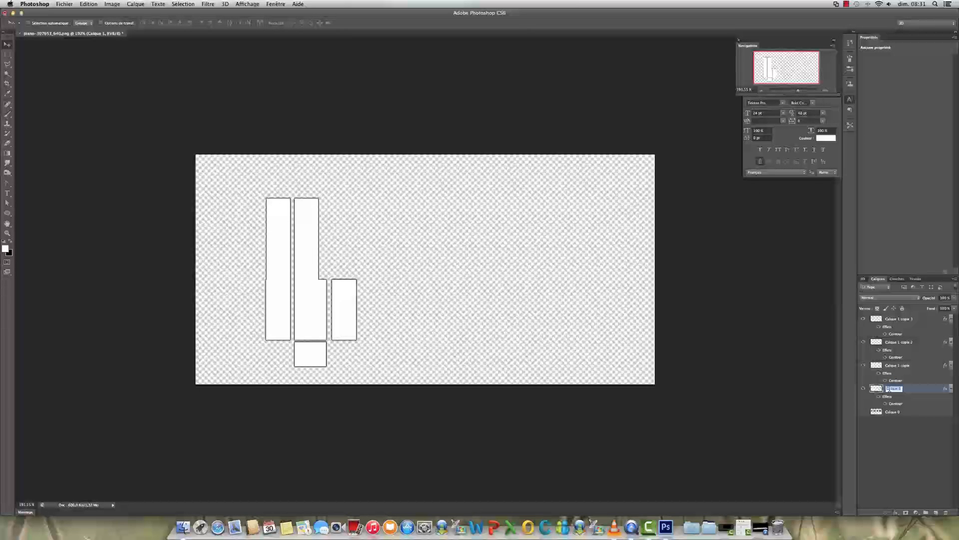
type("D1")
key("Return")
- Rename the layers Calque 1 copie, copie 2 and copie 3 as B1G, B1D and B1F
double_click(897, 366)
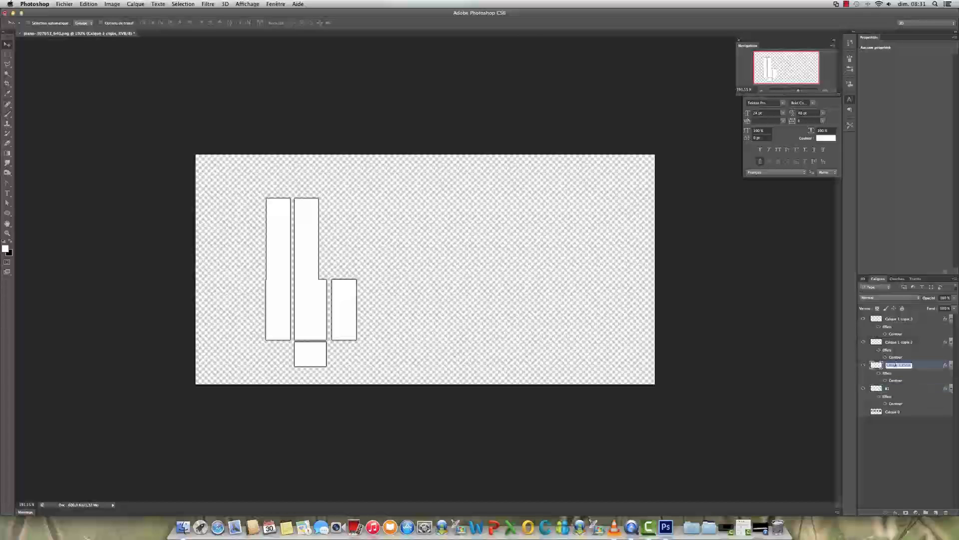
type("B2")
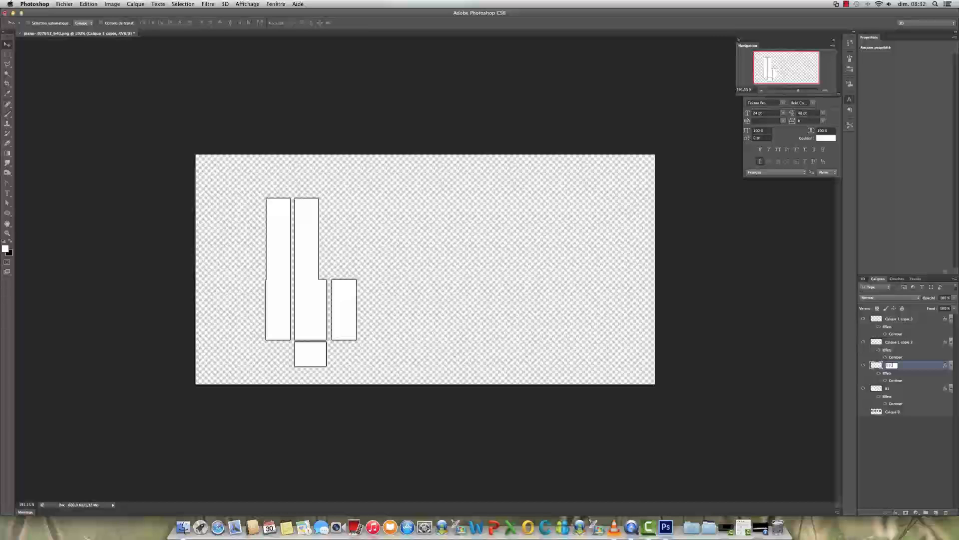
key("Return")
double_click(891, 343)
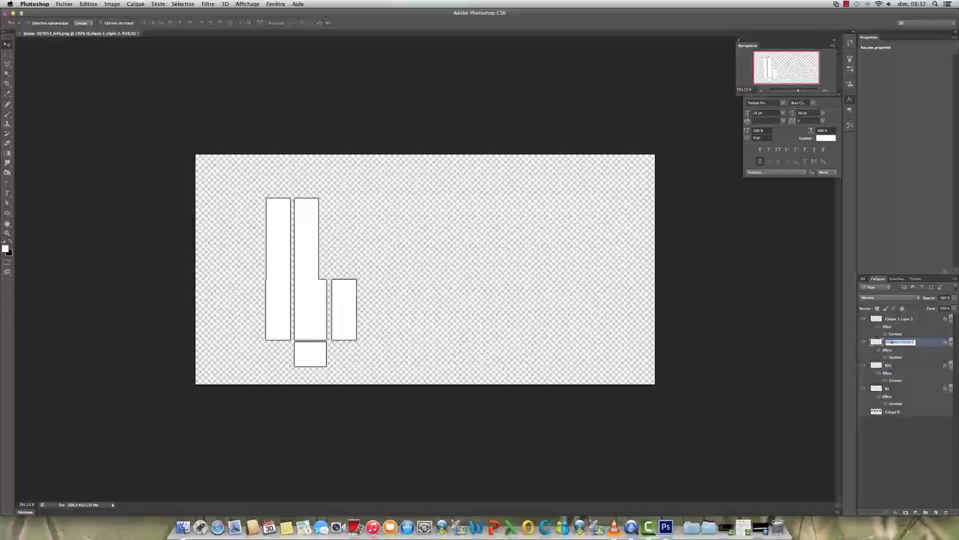
type("B1D")
double_click(887, 319)
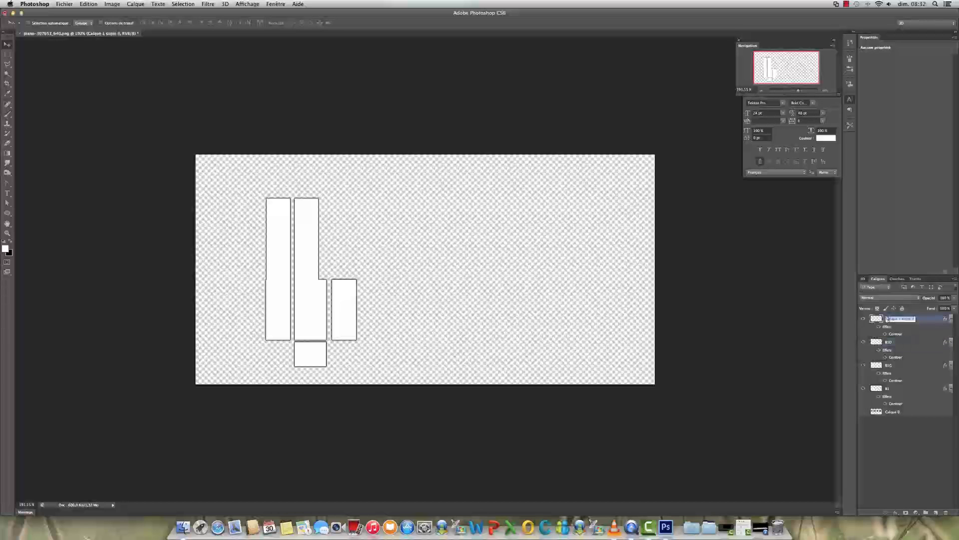
type("B1F")
key("Return")
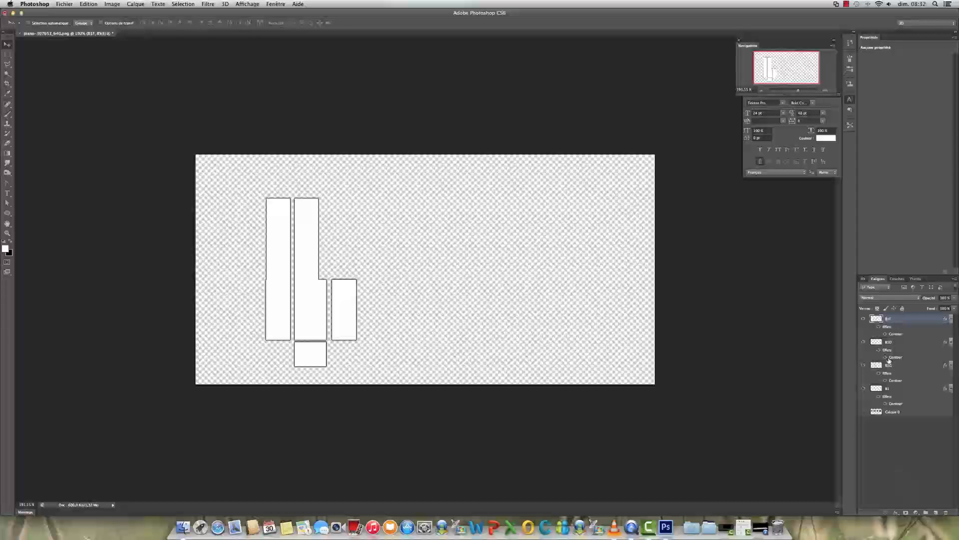
- Select the four layers B1, B1G, B1D and B1F together and rasterize their layer styles
left_click(898, 400, "shift")
right_click(898, 400)
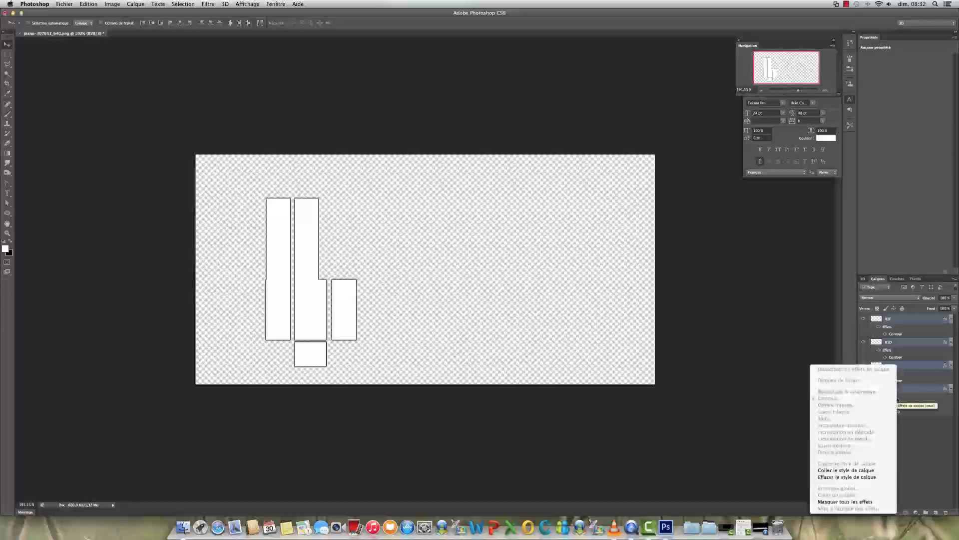
left_click(886, 473)
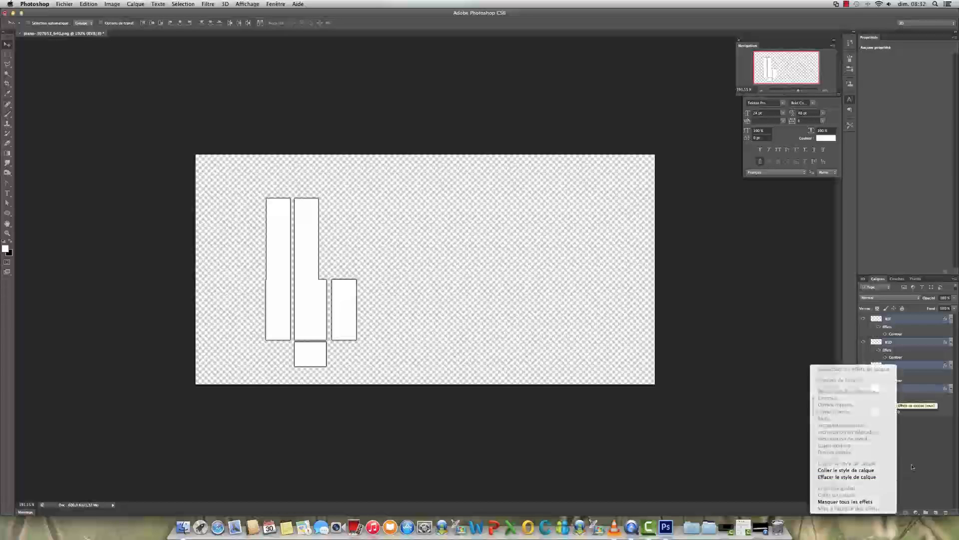
right_click(916, 387)
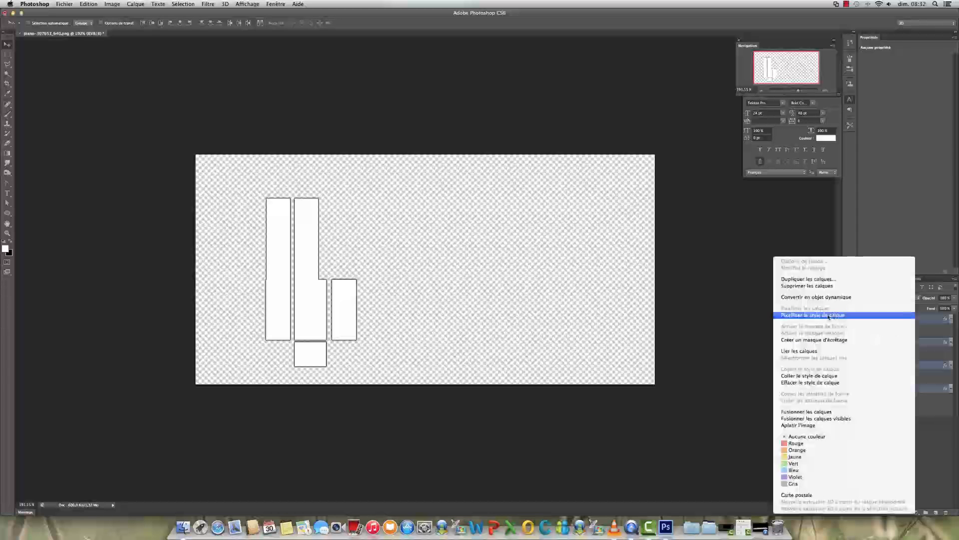
left_click(812, 315)
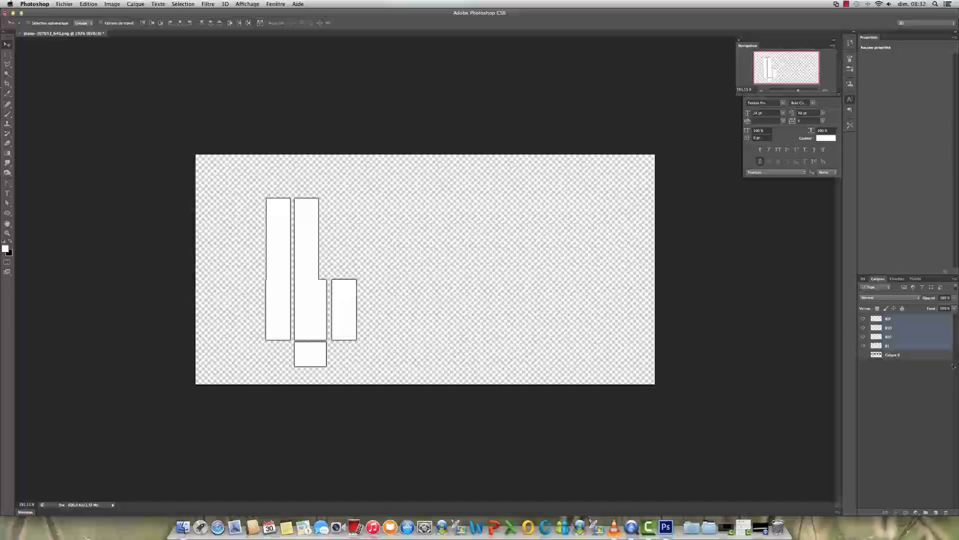
- Make the full keyboard layer, Calque 0, visible beneath the key parts
left_click(913, 356)
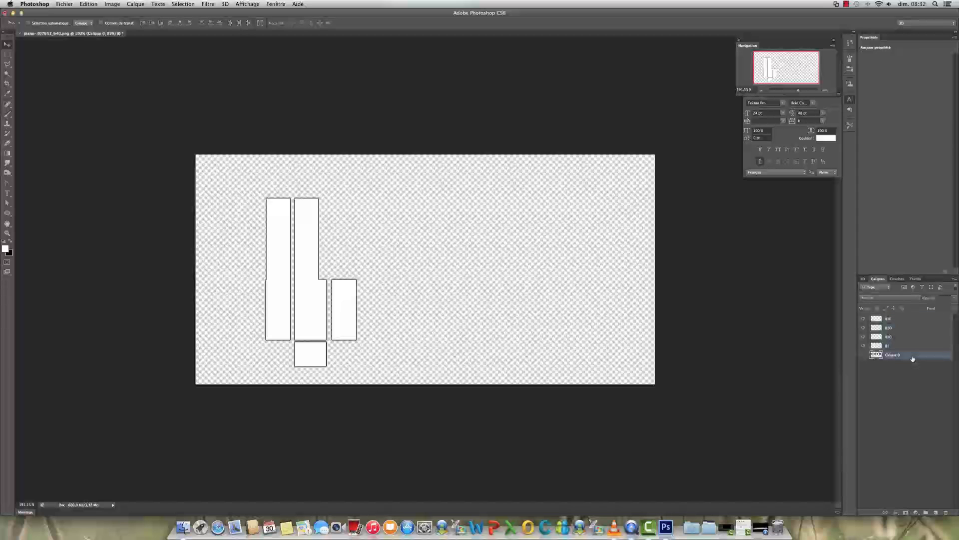
left_click(864, 355)
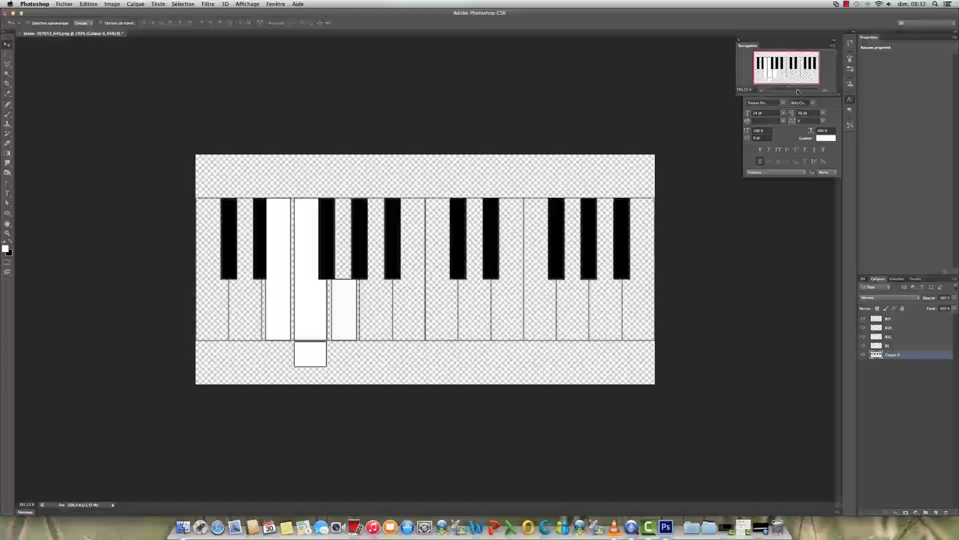
left_click_drag(802, 93, 801, 94)
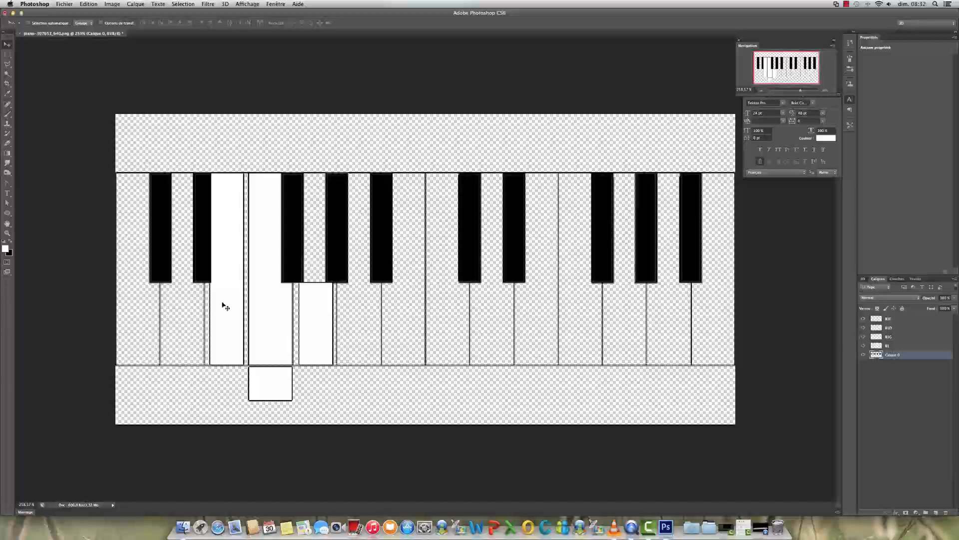
- Move the tall strip on layer B1G to the right so it sits flush against the middle key's left edge
left_click(896, 338)
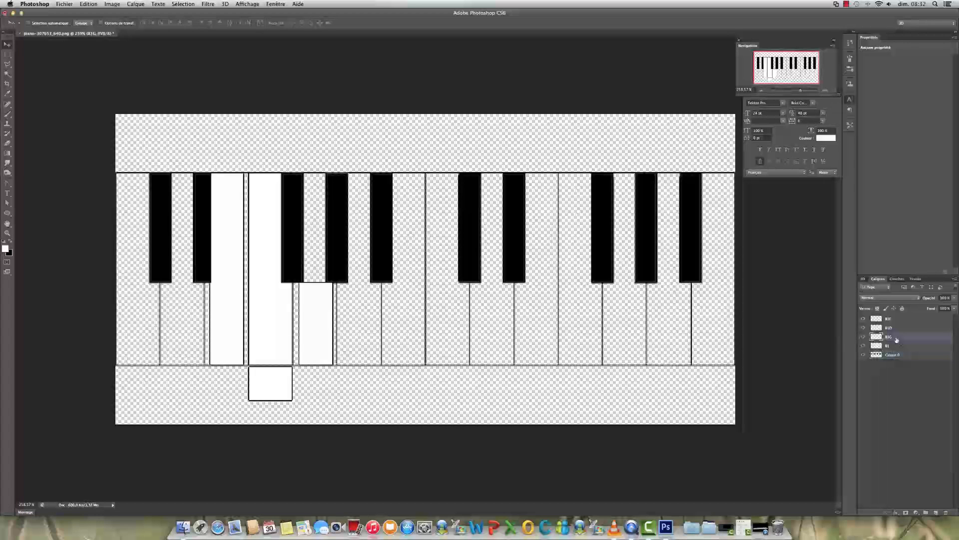
left_click_drag(231, 308, 235, 308)
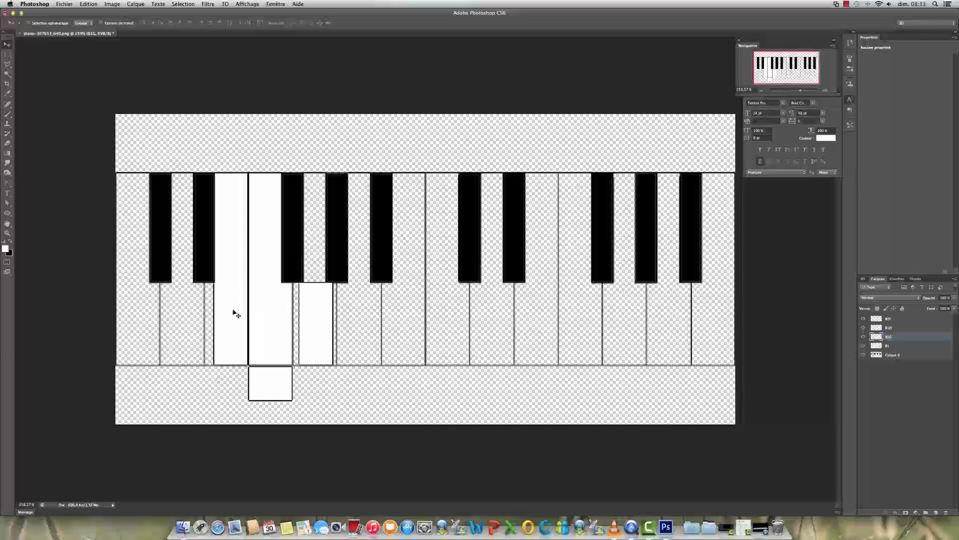
- Move the short part on layer B1D flush against the middle key's right edge and the part on layer B1F flush against its bottom edge
left_click(894, 328)
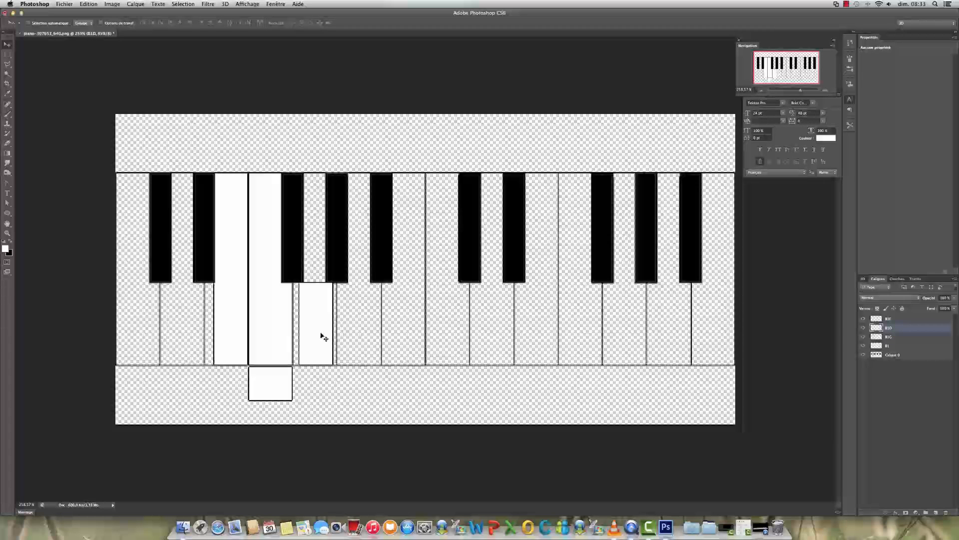
left_click_drag(320, 335, 316, 334)
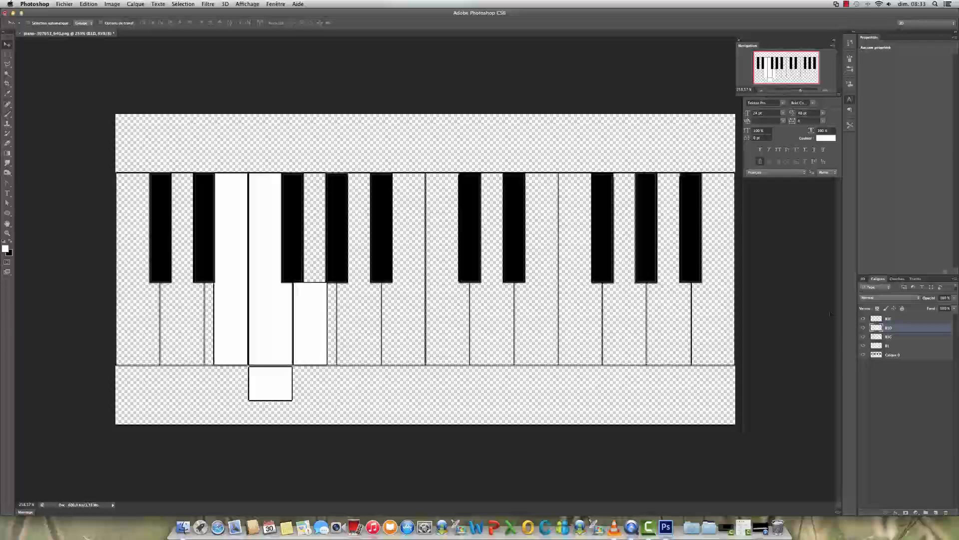
left_click(878, 320)
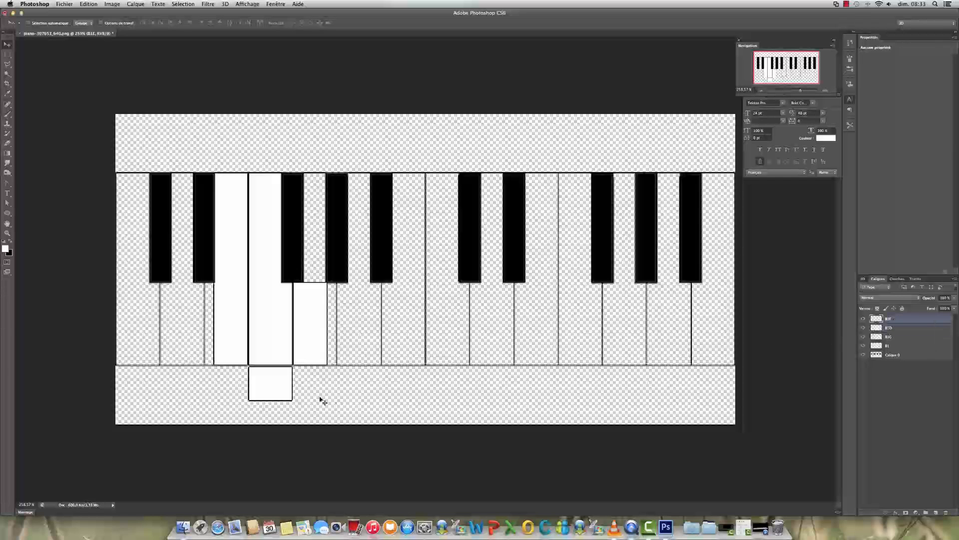
left_click_drag(279, 387, 276, 385)
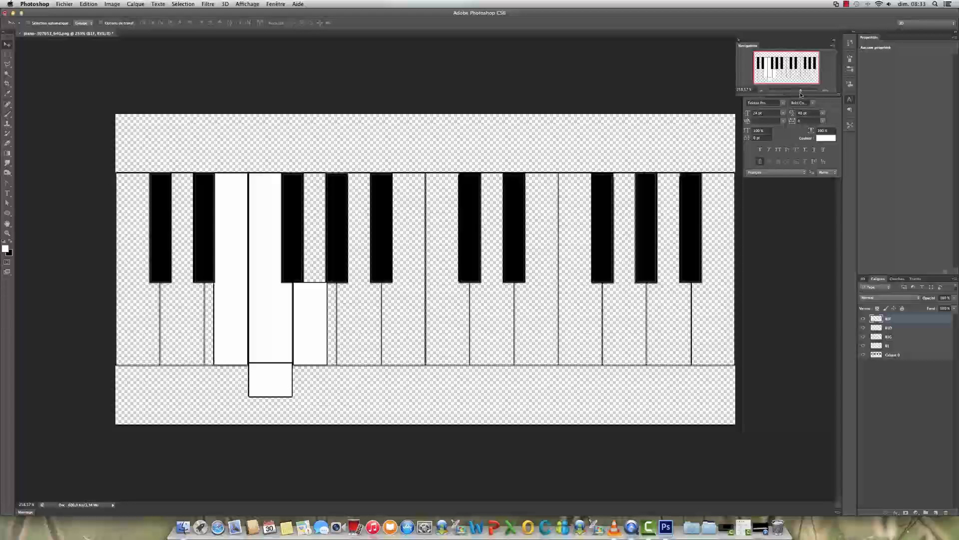
left_click_drag(801, 94, 804, 92)
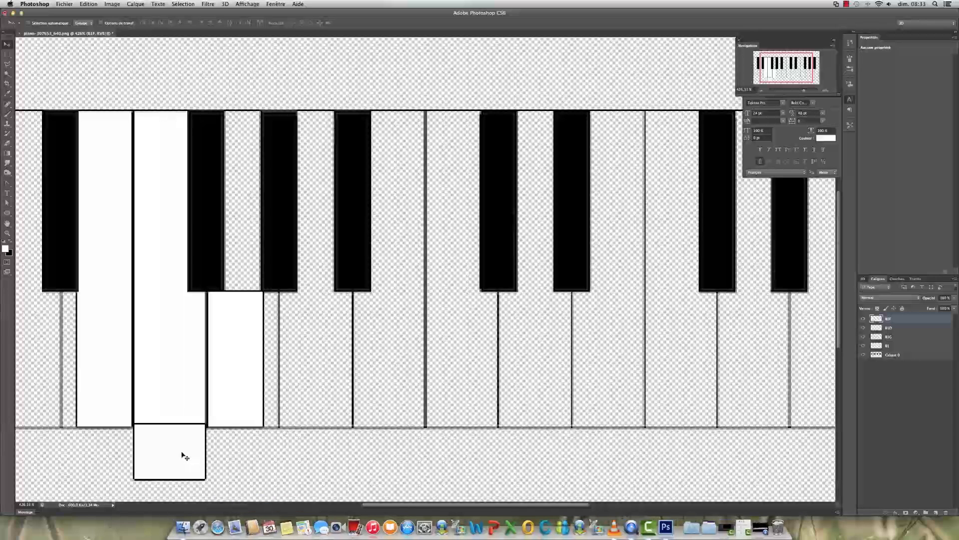
left_click_drag(183, 454, 183, 456)
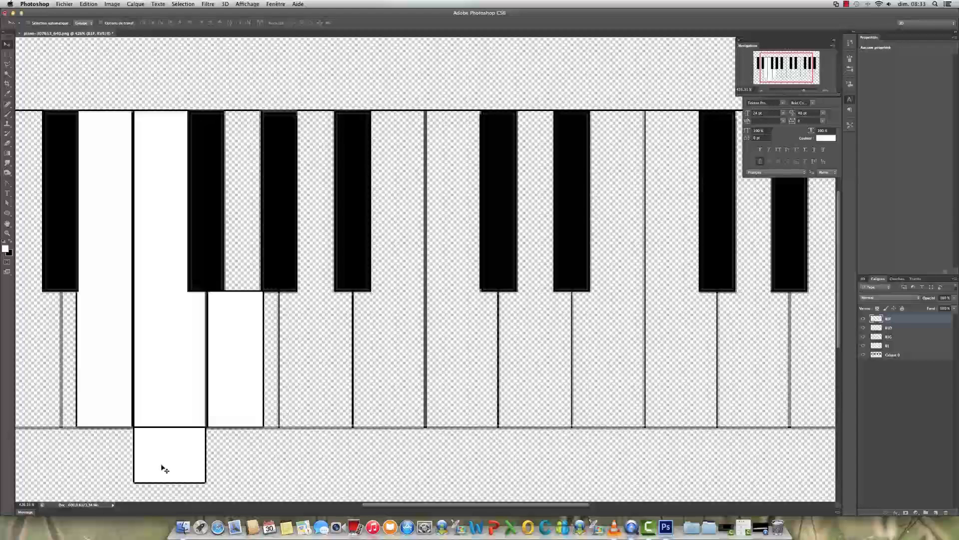
key("Down")
left_click_drag(162, 464, 162, 462)
- Start saving the document under a new name and create a folder named piano inside Documents as its destination
left_click(32, 6)
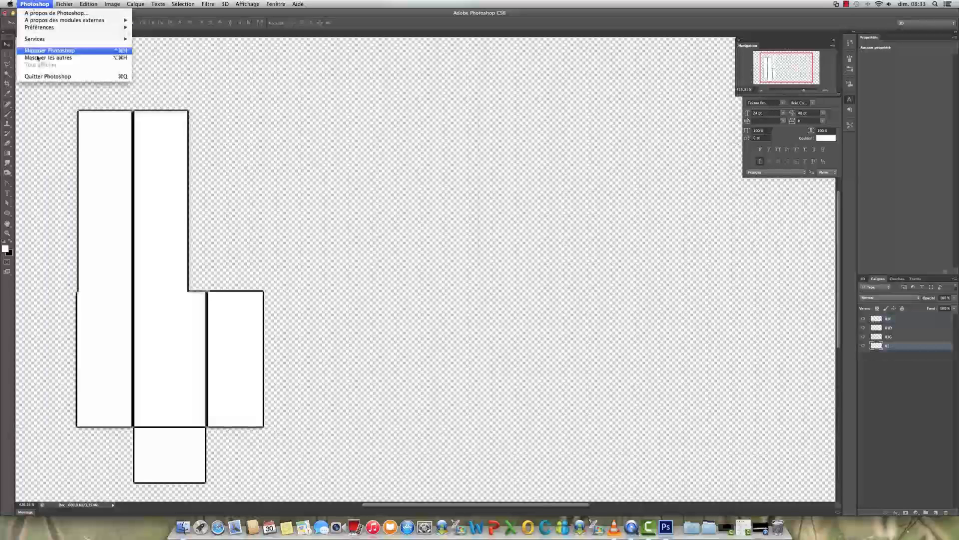
mouse_move(55, 4)
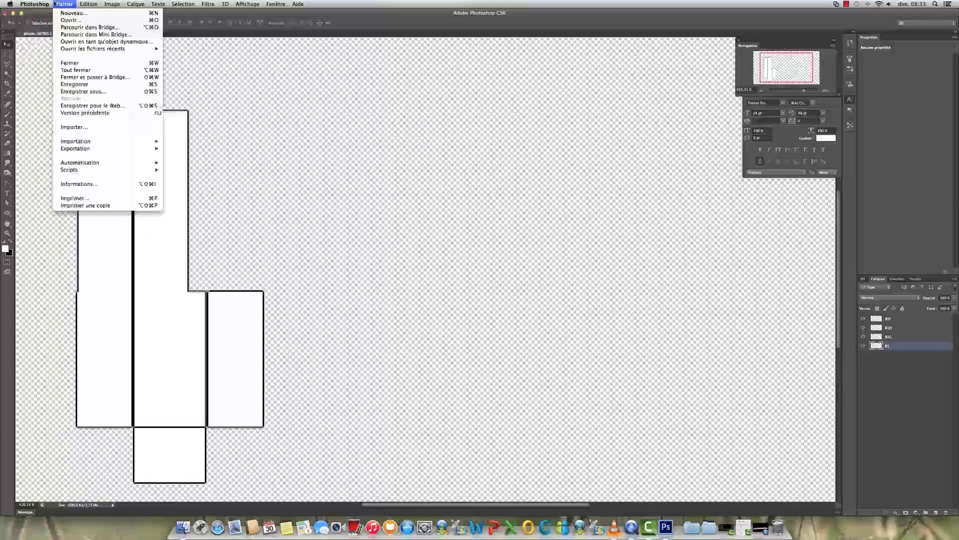
left_click(79, 91)
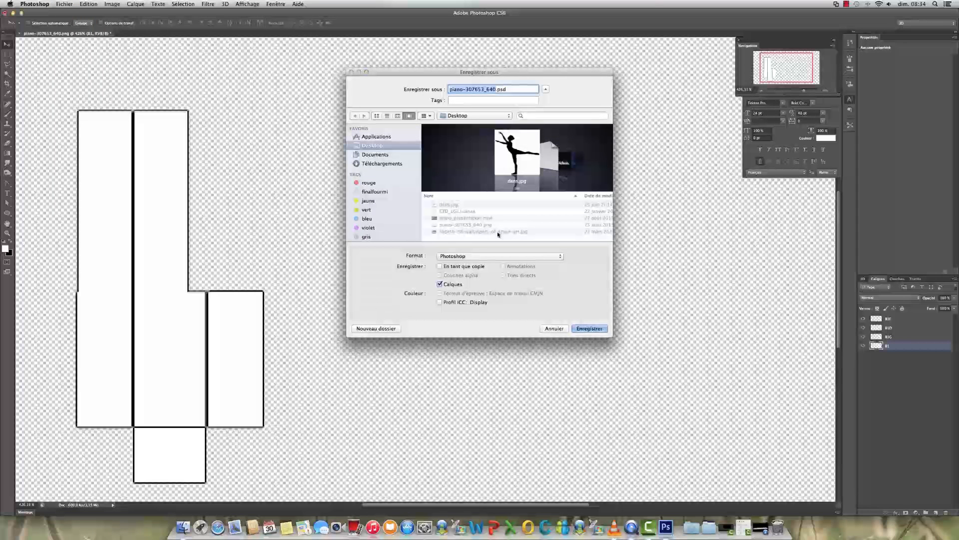
left_click(364, 155)
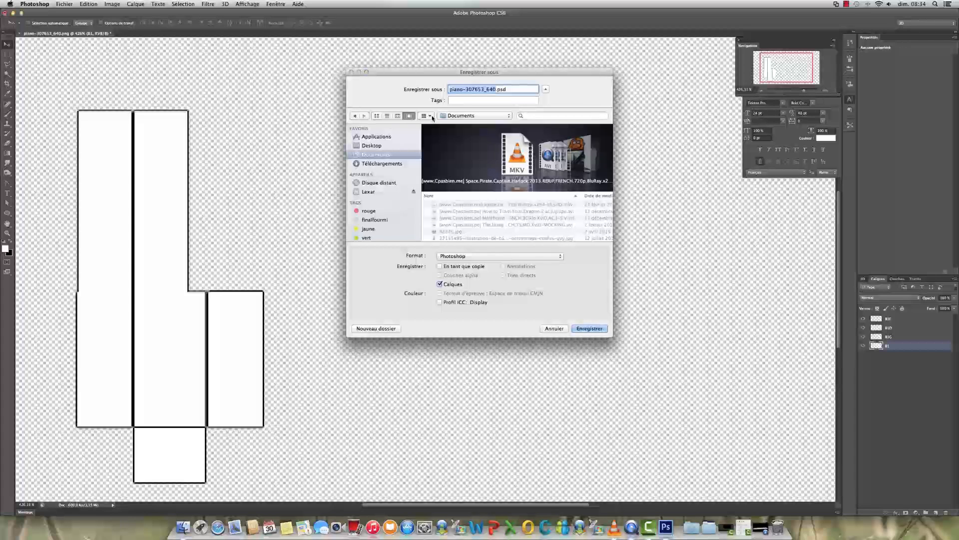
left_click(375, 329)
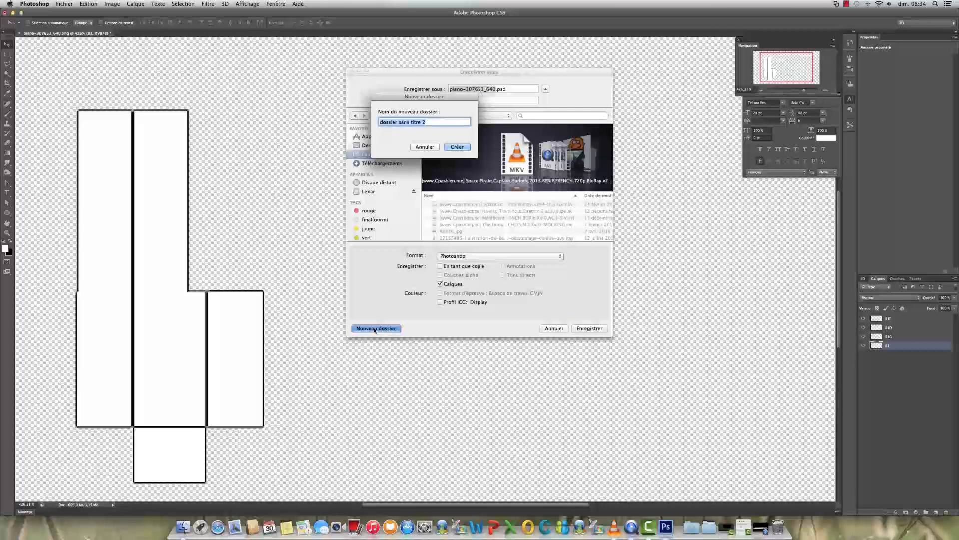
type("piano")
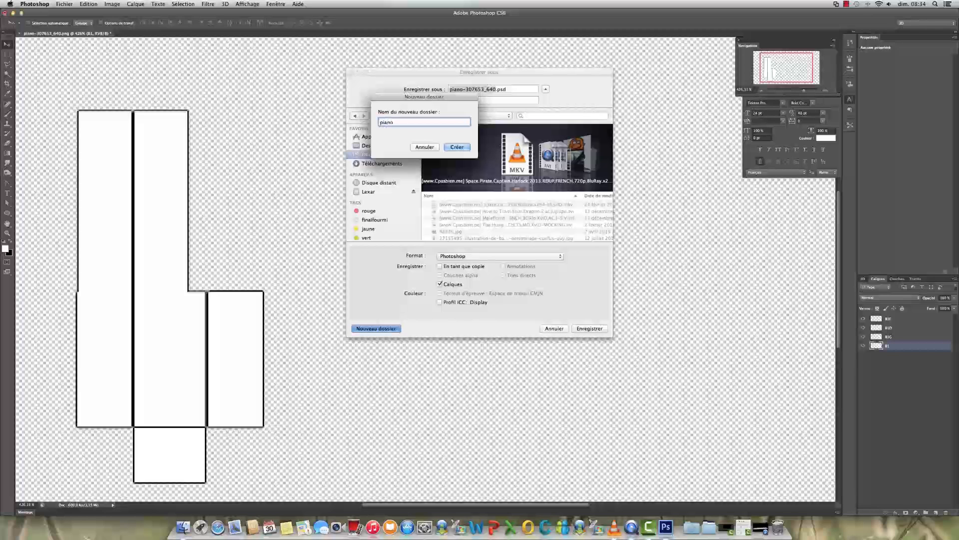
left_click(457, 147)
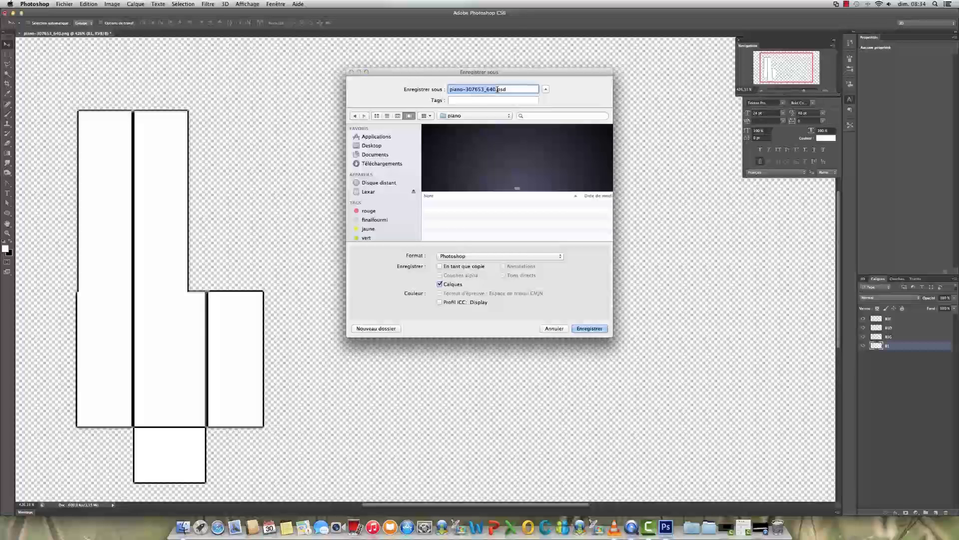
- Save the layered document as touche1 in Photoshop format with maximum compatibility
left_click_drag(495, 88, 503, 89)
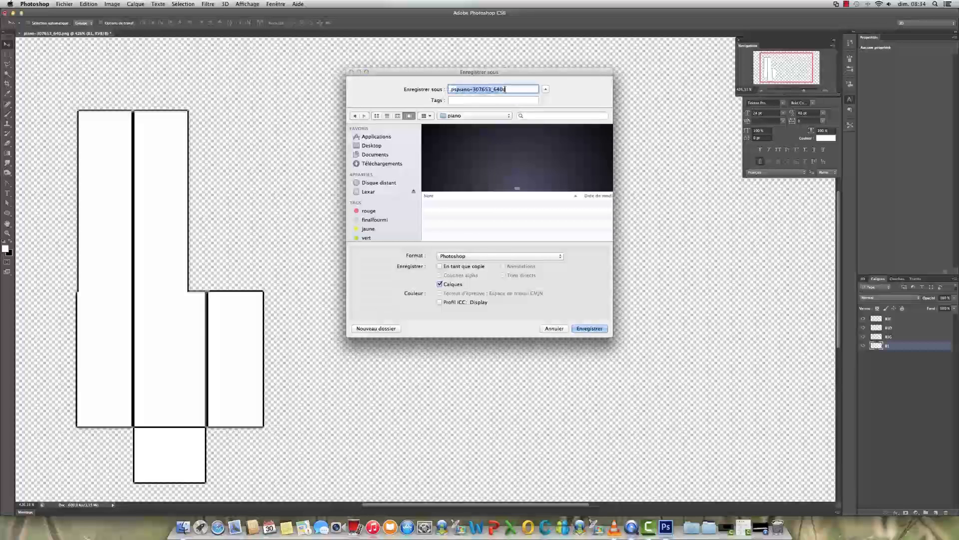
key("BackSpace")
left_click(451, 89)
type("touche1")
key("Return")
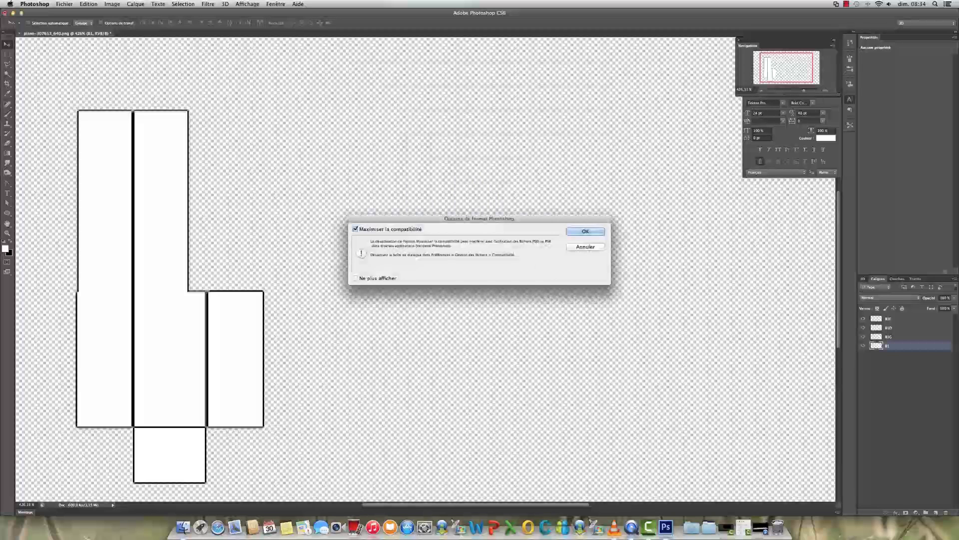
left_click(581, 232)
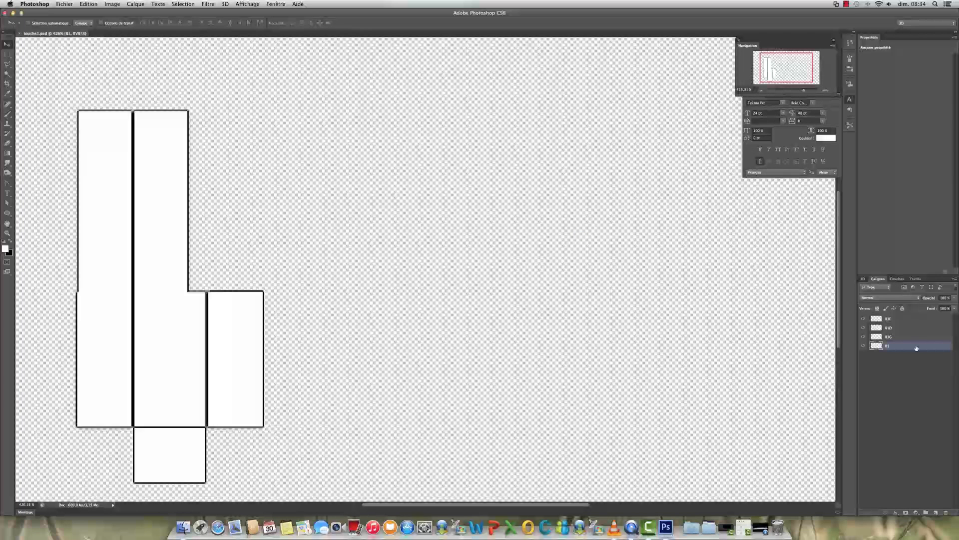
- Quit the image editor
left_click(31, 6)
left_click(30, 80)
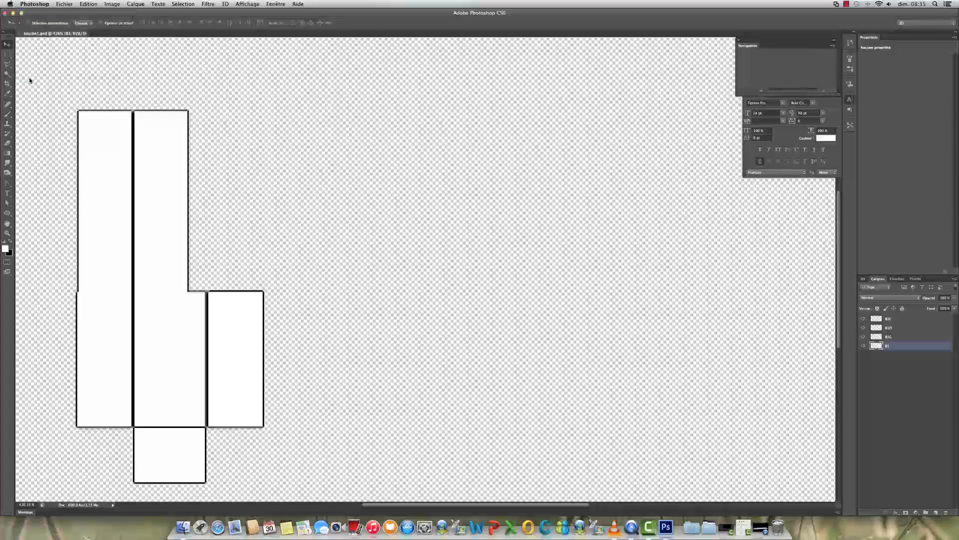